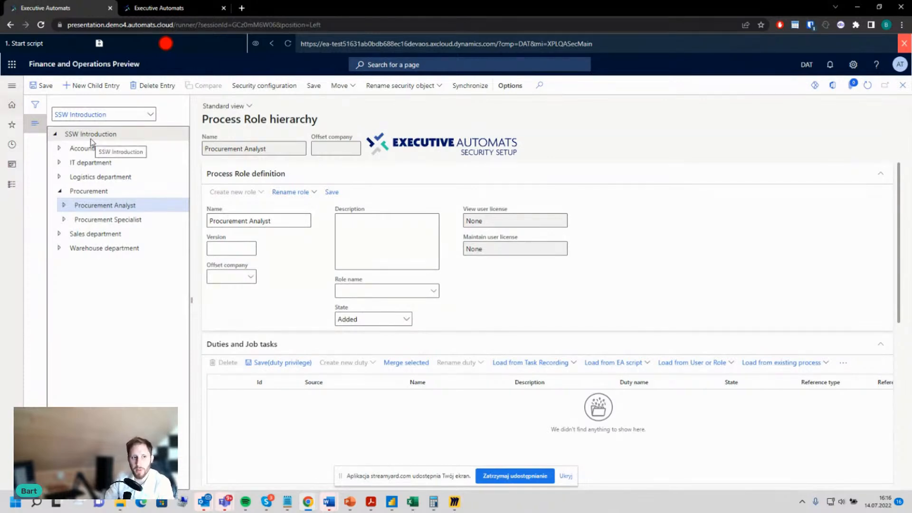
# Step: Collapse the Procurement node, expand Sales department and Sales manager, and open the Sales specialist role
pyautogui.click(139, 386)
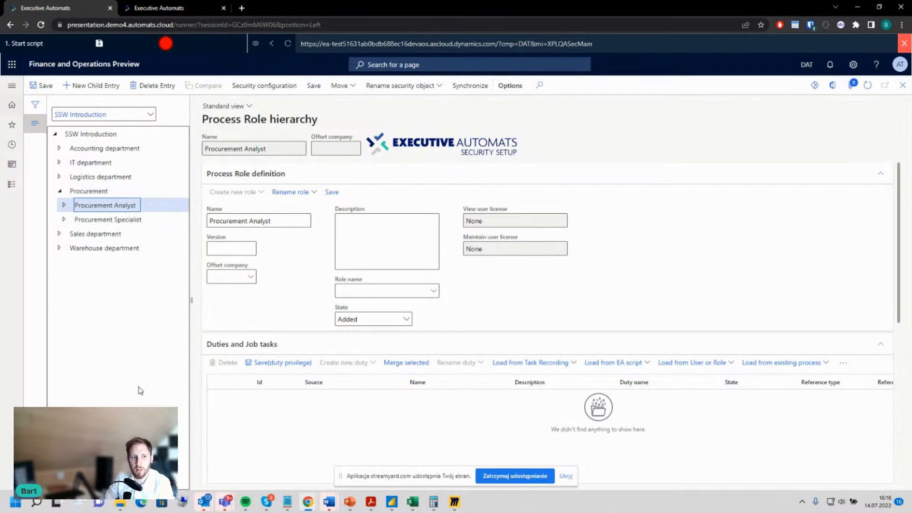
pyautogui.click(60, 192)
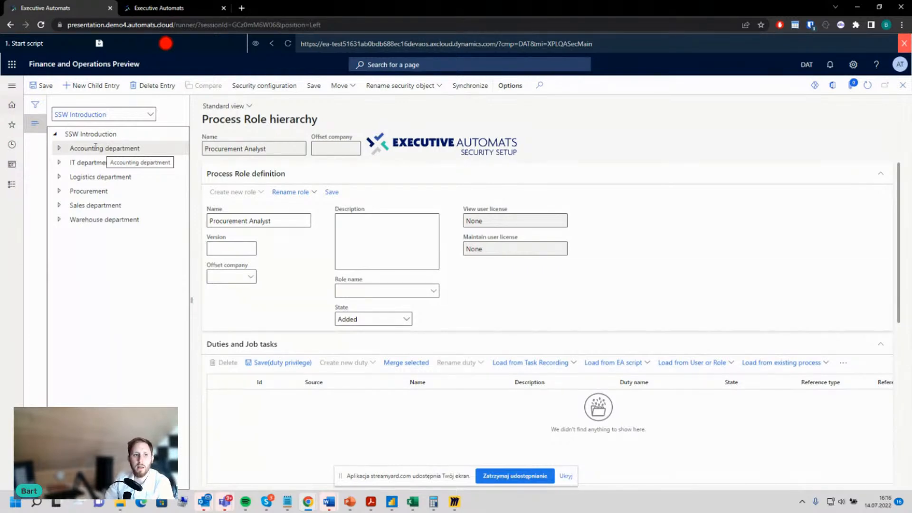
pyautogui.click(59, 205)
pyautogui.click(64, 221)
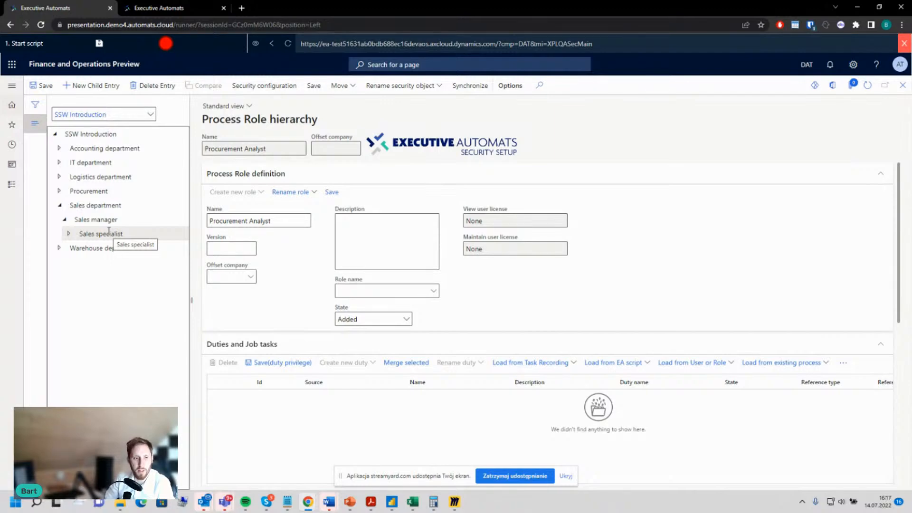
pyautogui.click(85, 231)
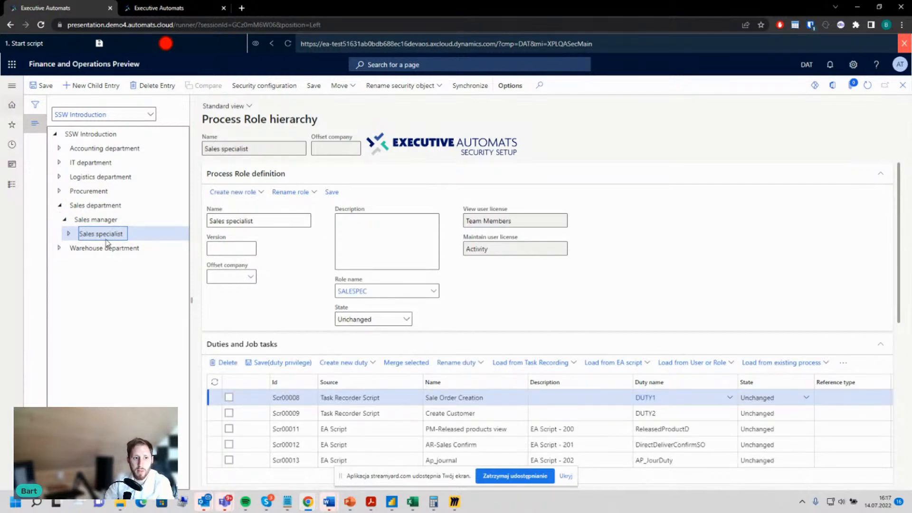
# Step: Examine the security objects behind the Sales specialist's Ap_journal and AR-Sales Confirm job tasks
pyautogui.scroll(-2, 566, 292)
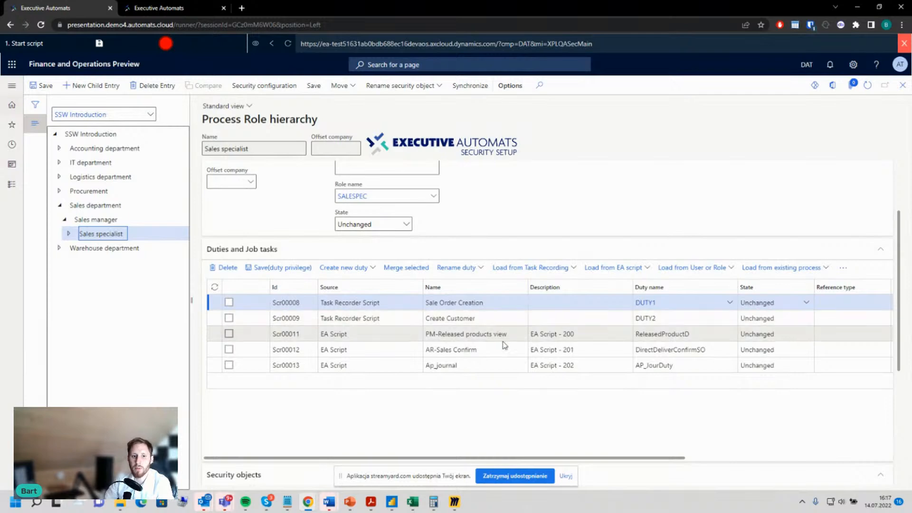
pyautogui.click(462, 365)
pyautogui.scroll(-4, 486, 383)
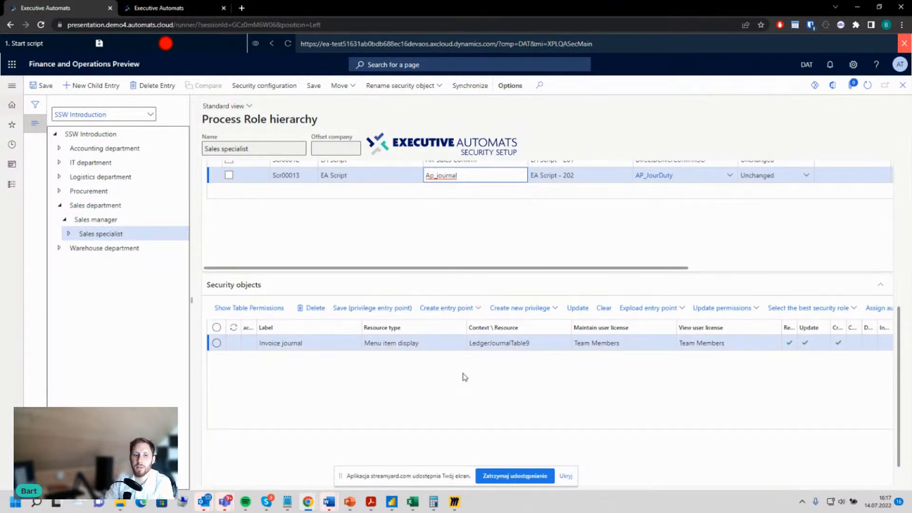
pyautogui.scroll(3, 465, 377)
pyautogui.click(479, 302)
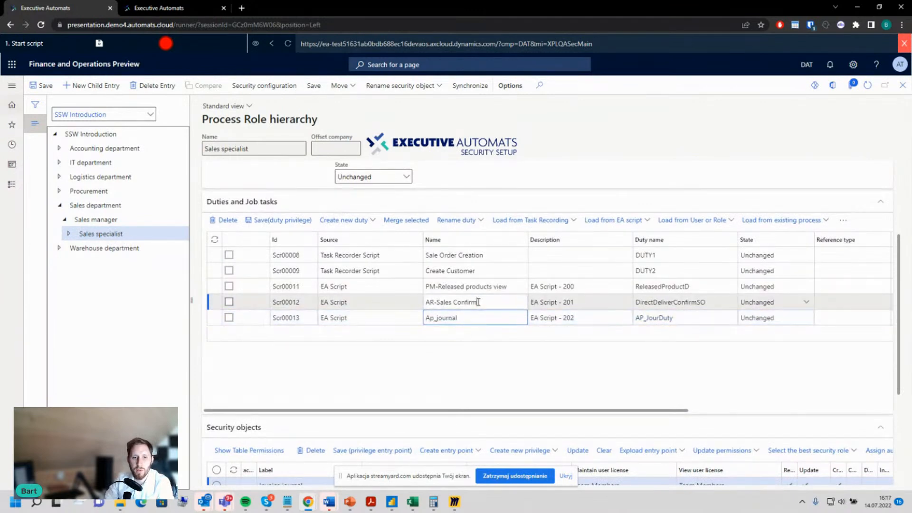
pyautogui.scroll(-3, 480, 333)
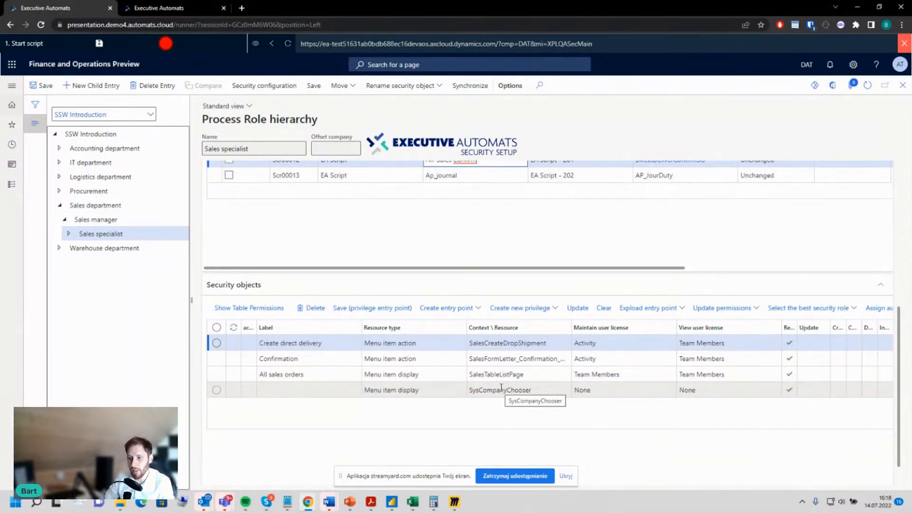
pyautogui.scroll(2, 513, 381)
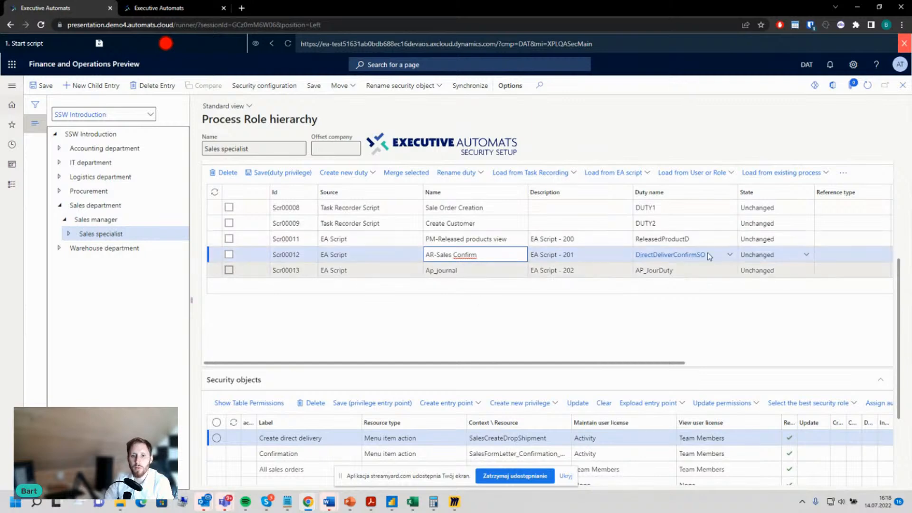
pyautogui.scroll(4, 438, 323)
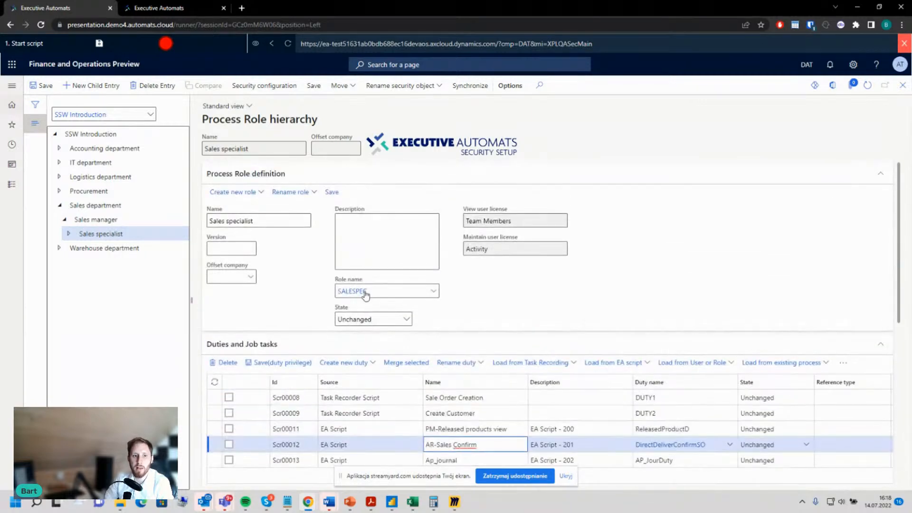
pyautogui.click(252, 198)
pyautogui.click(250, 197)
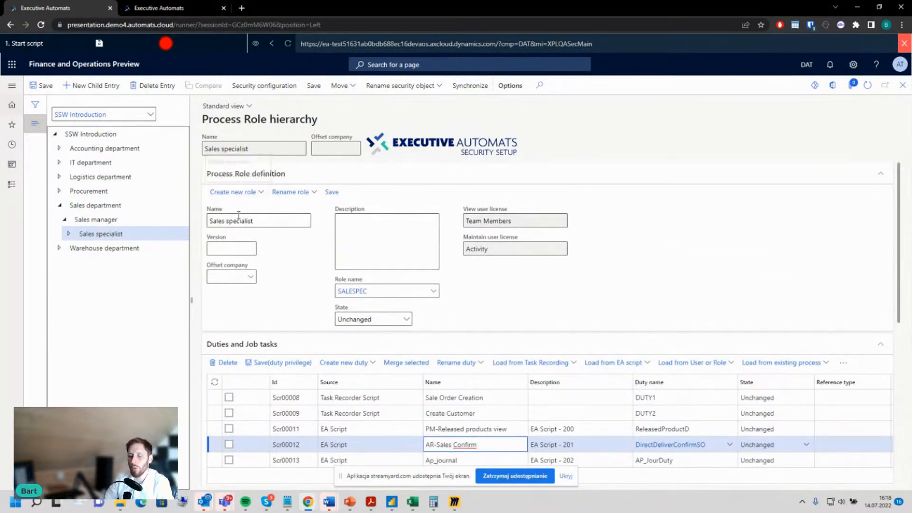
pyautogui.scroll(-1, 374, 364)
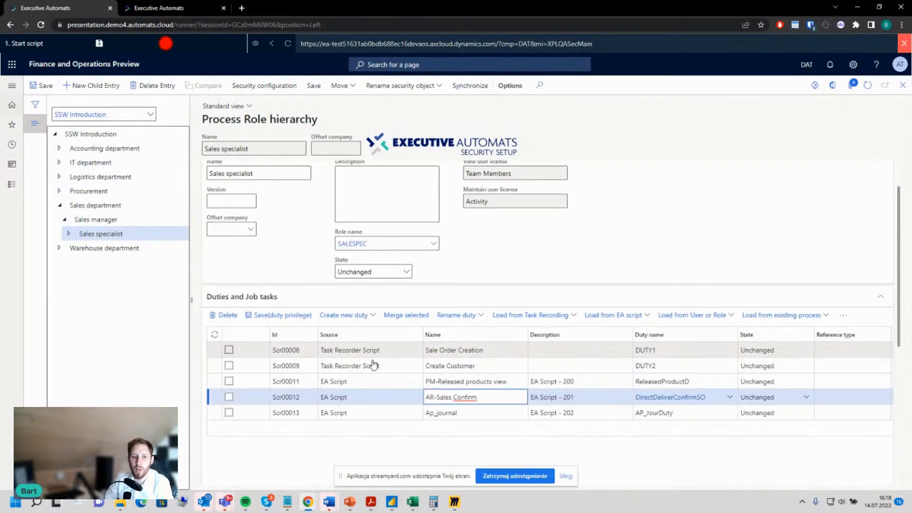
pyautogui.click(365, 402)
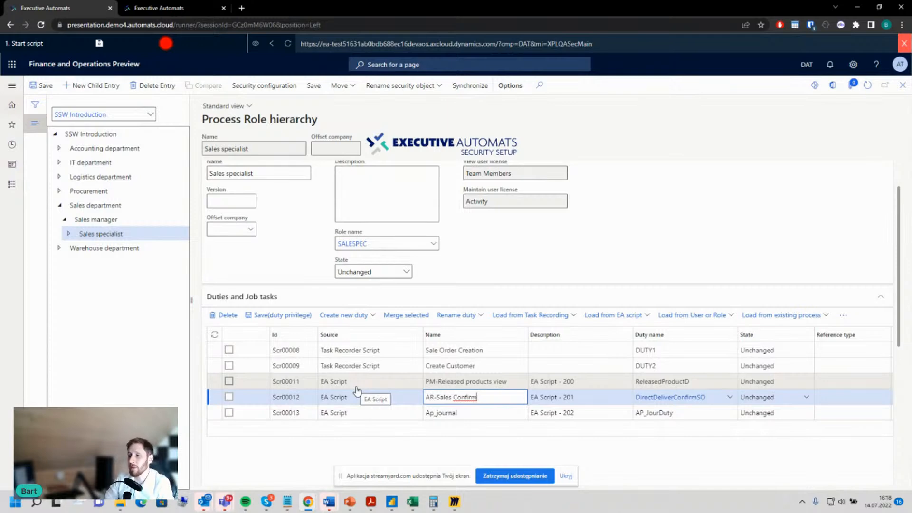
pyautogui.scroll(1, 357, 390)
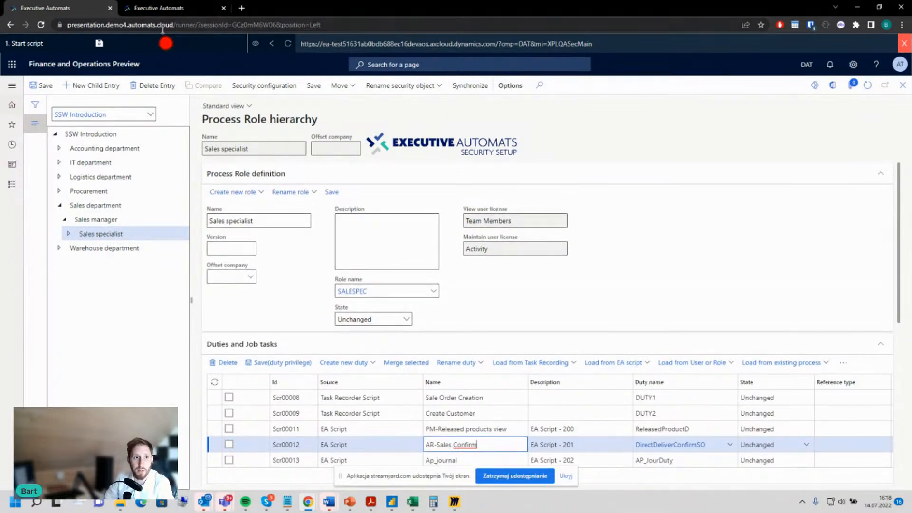
# Step: Bring the Incognito browser window with the Released product details list onto this screen and look through the products
pyautogui.click(174, 9)
pyautogui.click(14, 6)
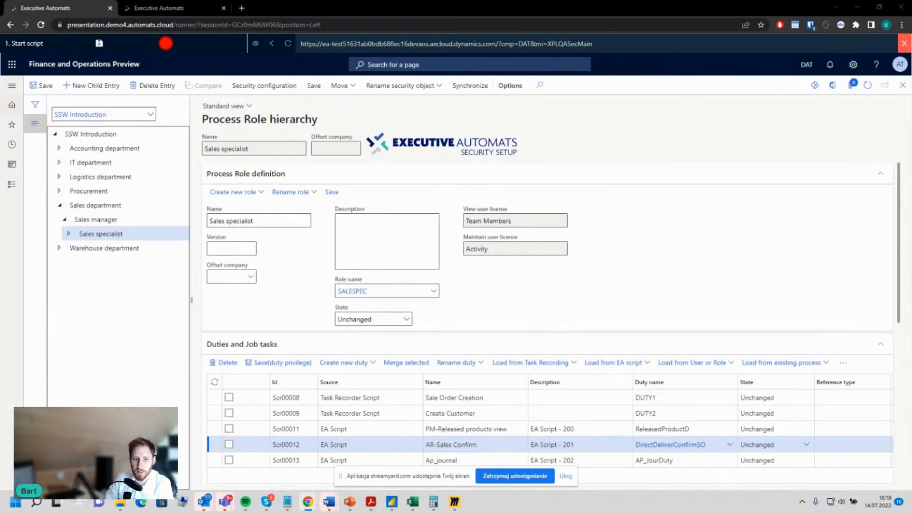
pyautogui.moveTo(313, 509)
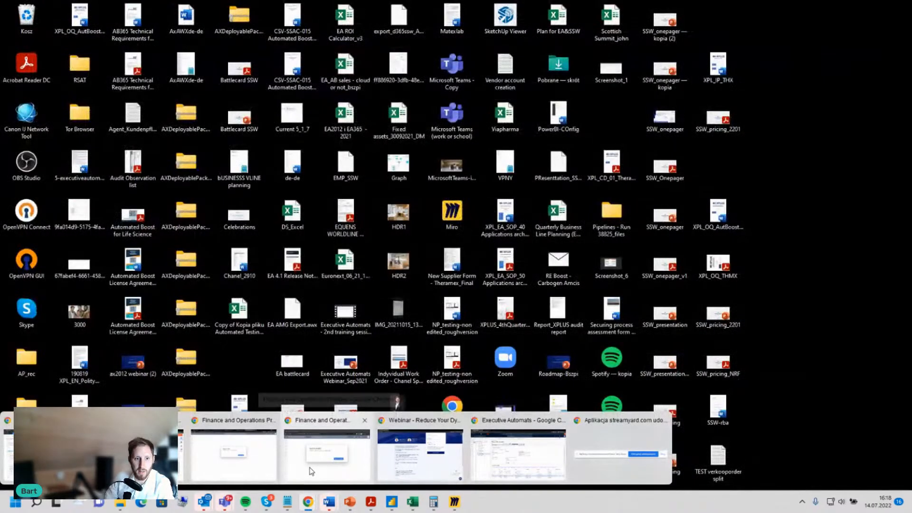
pyautogui.click(313, 469)
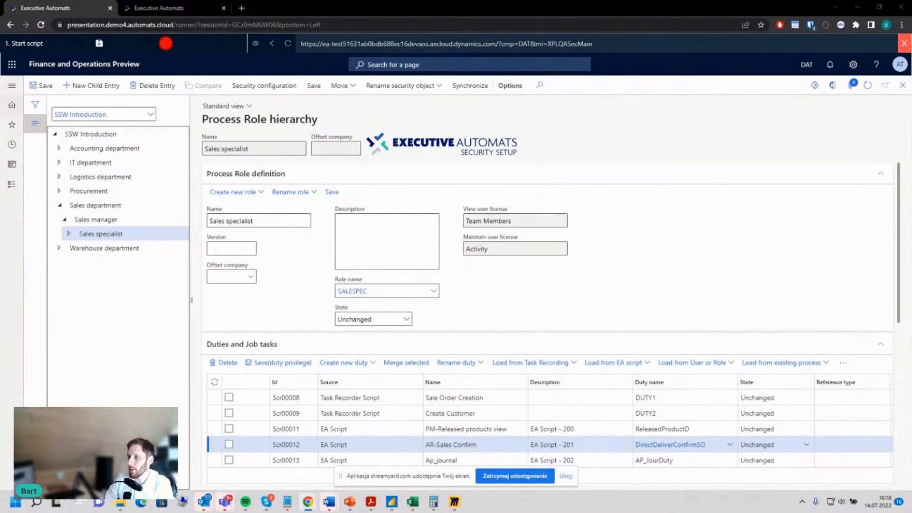
pyautogui.moveTo(911, 198); pyautogui.dragTo(371, 1)
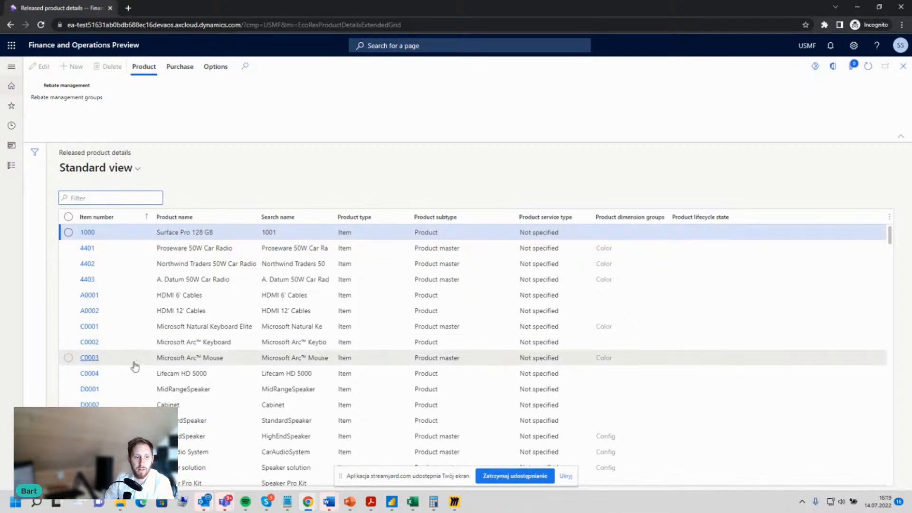
pyautogui.scroll(-6, 170, 396)
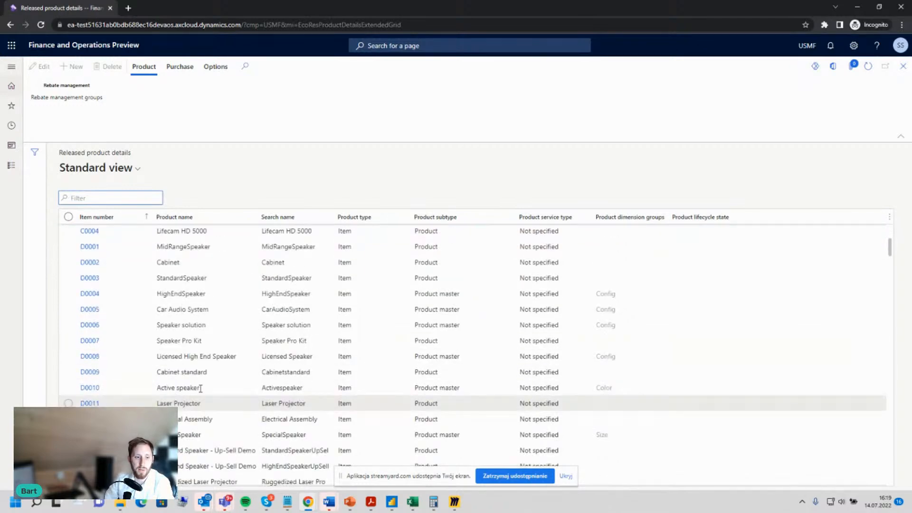
# Step: Open the All sales orders list in the Sales and marketing module and select the Contoso Retail Los Angeles returned order
pyautogui.click(12, 165)
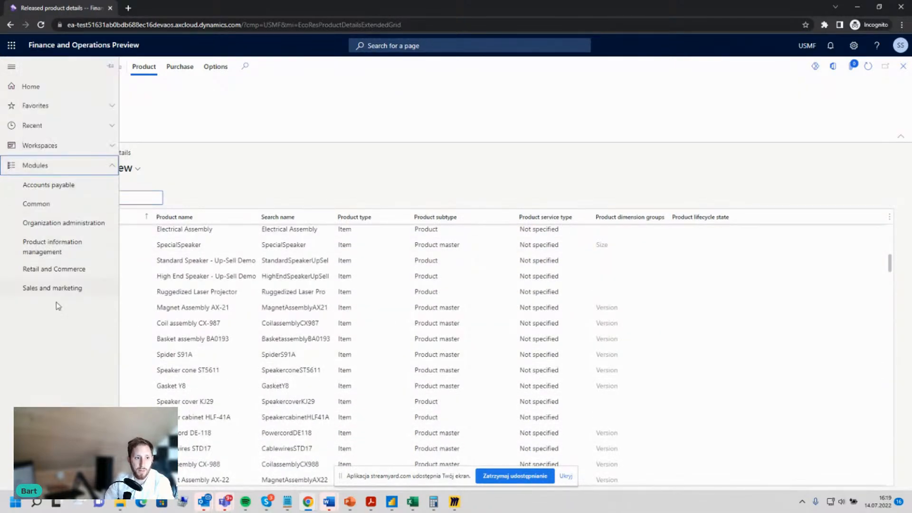
pyautogui.click(67, 288)
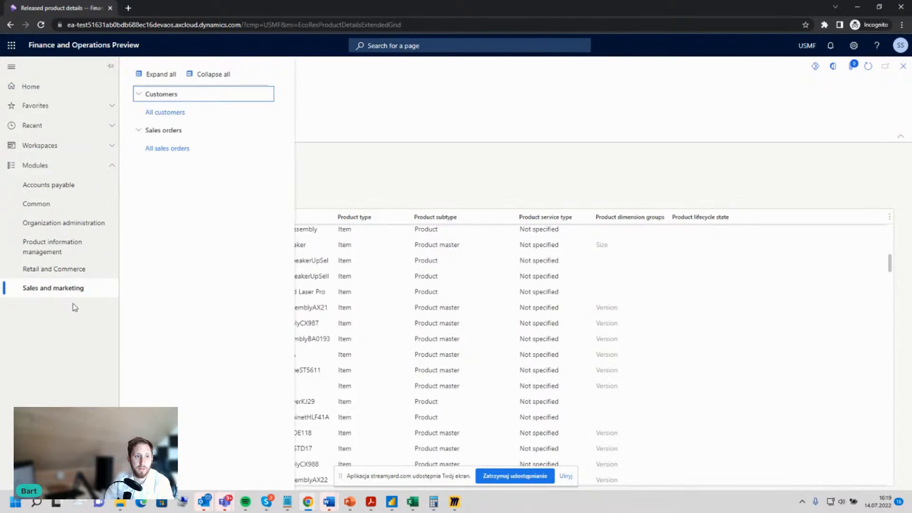
pyautogui.click(167, 149)
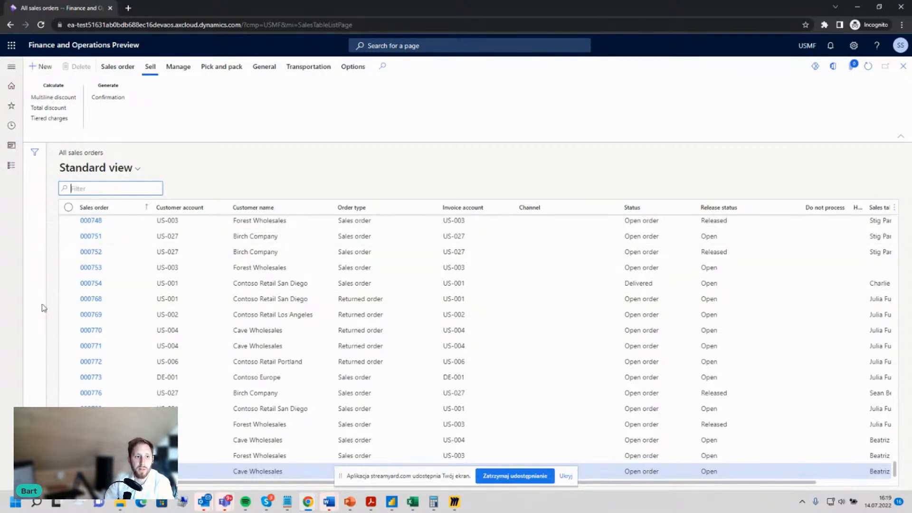
pyautogui.click(69, 314)
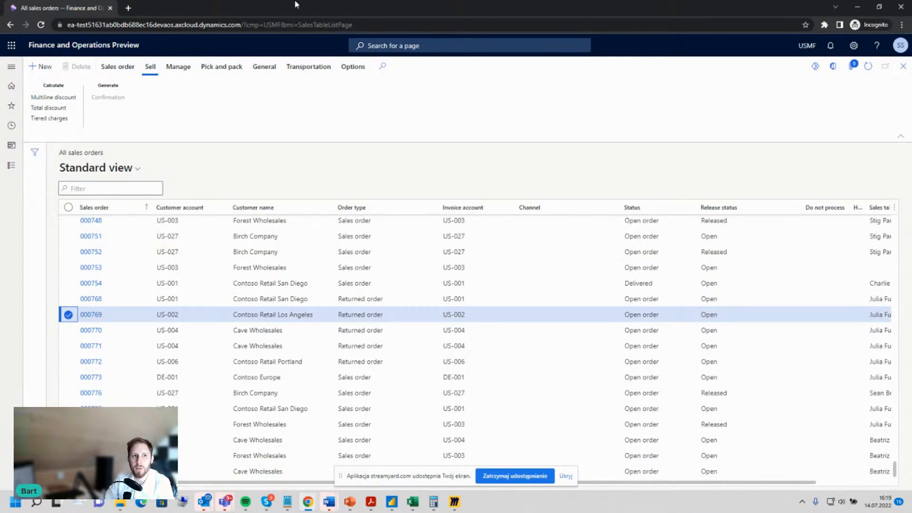
# Step: Move the Incognito window off this screen, then expand the Procurement node in the role hierarchy and open the Procurement Analyst role
pyautogui.moveTo(292, 3); pyautogui.dragTo(911, 154)
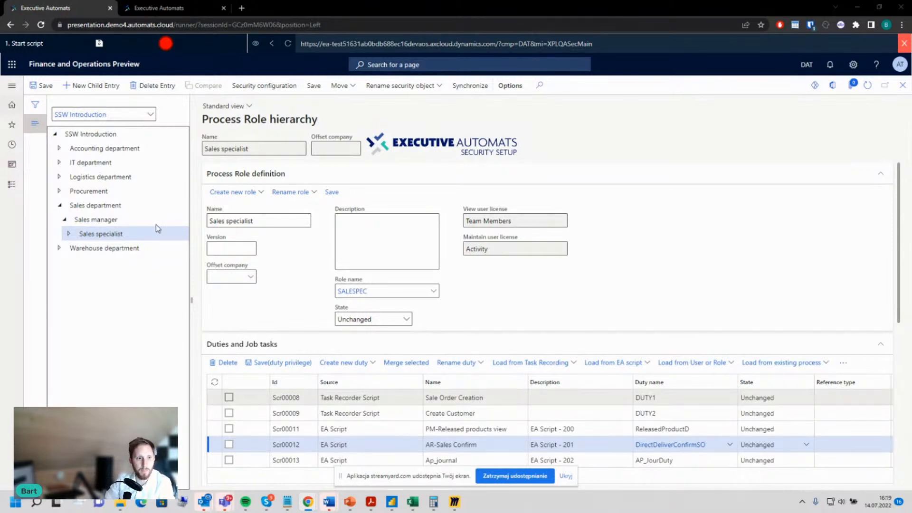
pyautogui.click(59, 192)
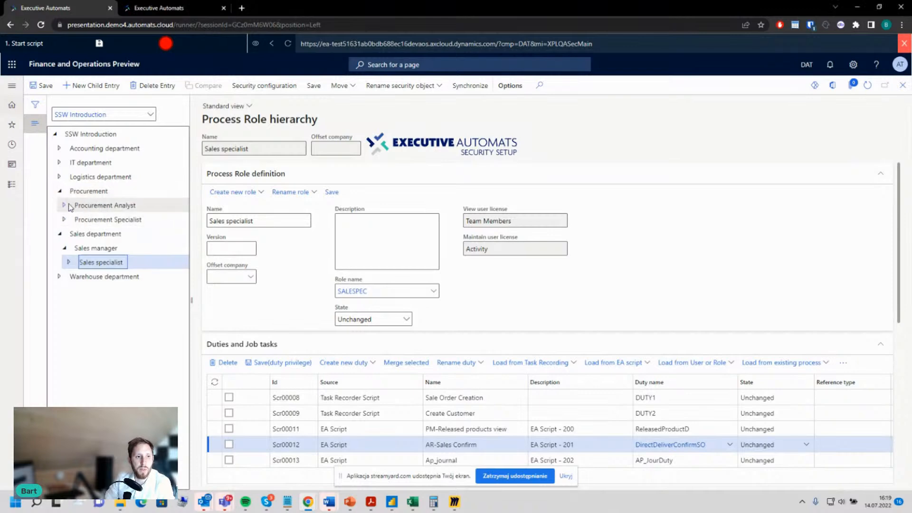
pyautogui.click(87, 218)
pyautogui.click(86, 208)
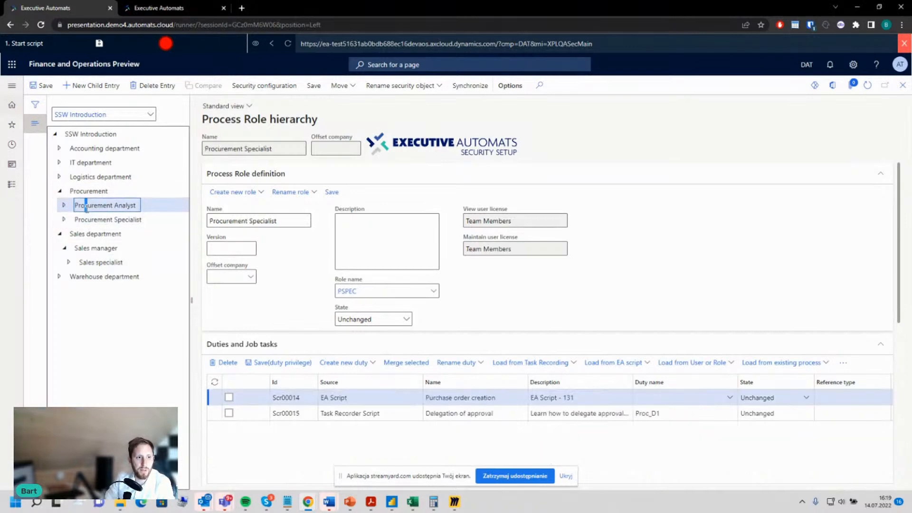
# Step: Load the AP-0014 Check Purchase Order Status task recording into the Procurement Analyst role with table permissions and controls permissions included
pyautogui.click(562, 369)
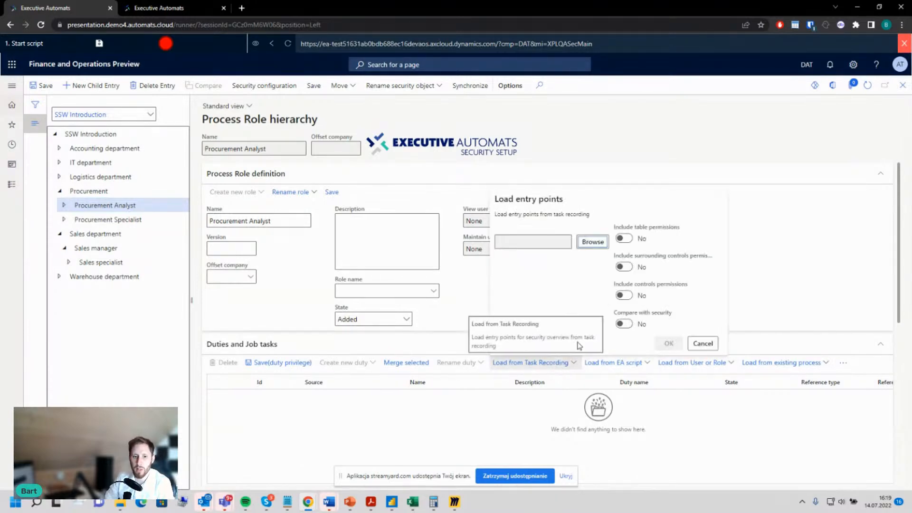
pyautogui.click(592, 242)
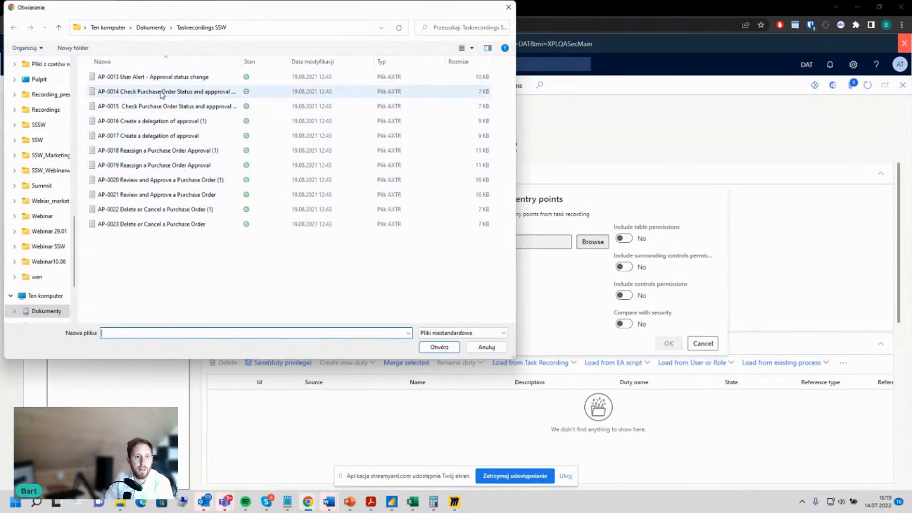
pyautogui.doubleClick(148, 91)
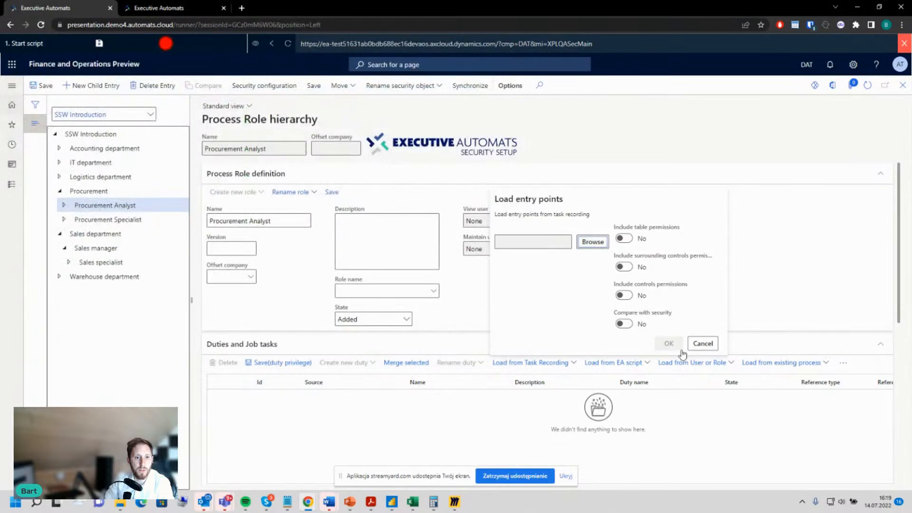
pyautogui.click(630, 240)
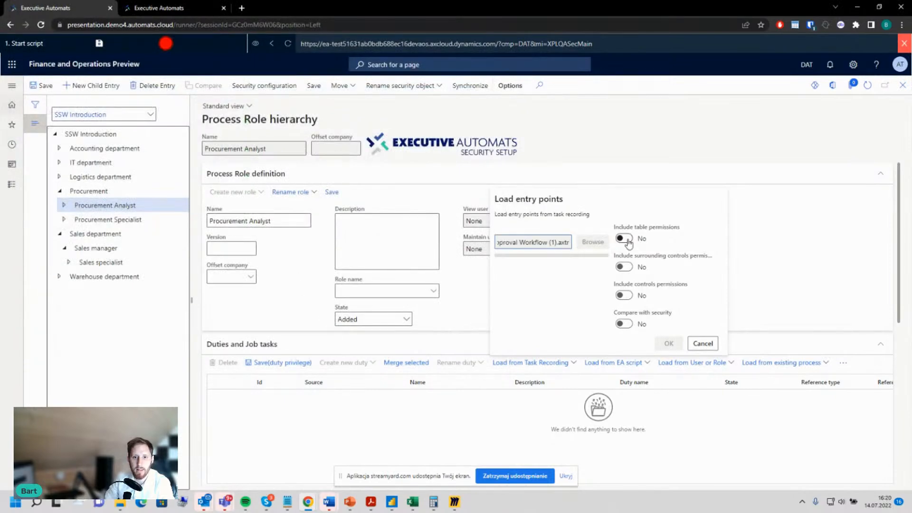
pyautogui.click(624, 295)
pyautogui.click(668, 344)
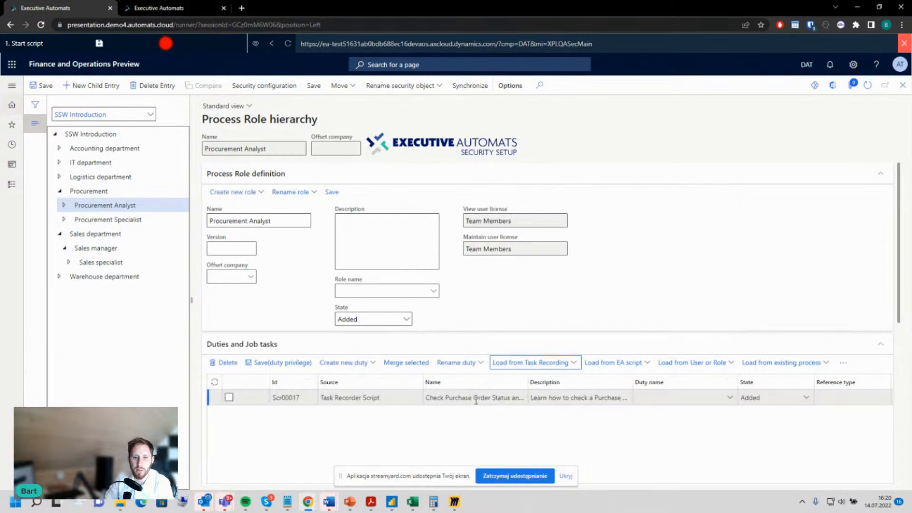
pyautogui.click(477, 401)
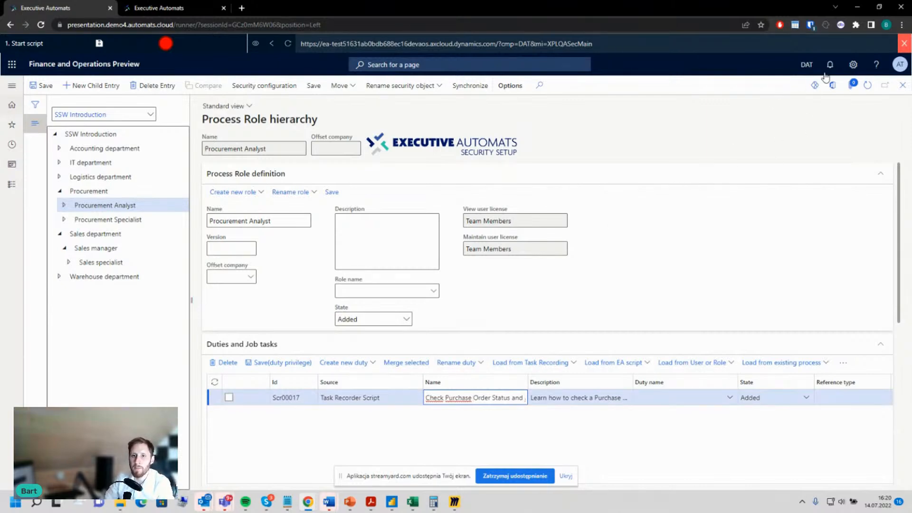
pyautogui.click(853, 65)
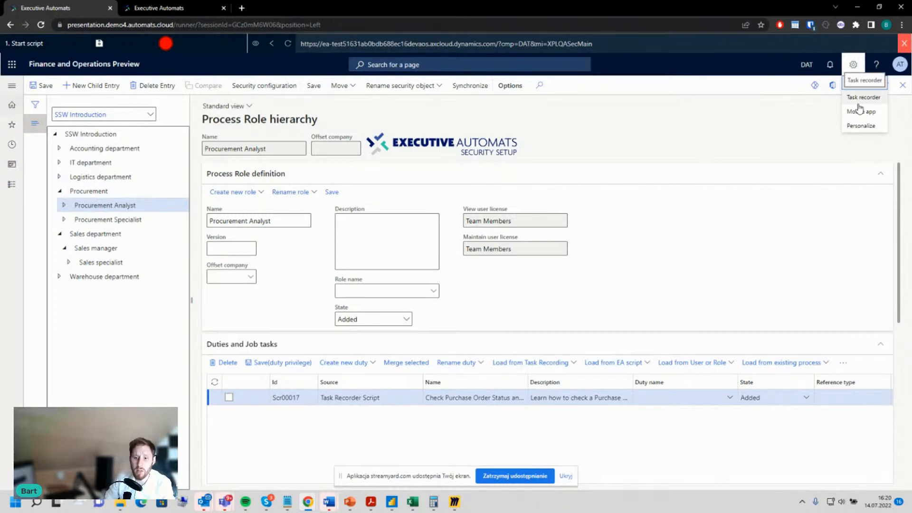
pyautogui.click(864, 101)
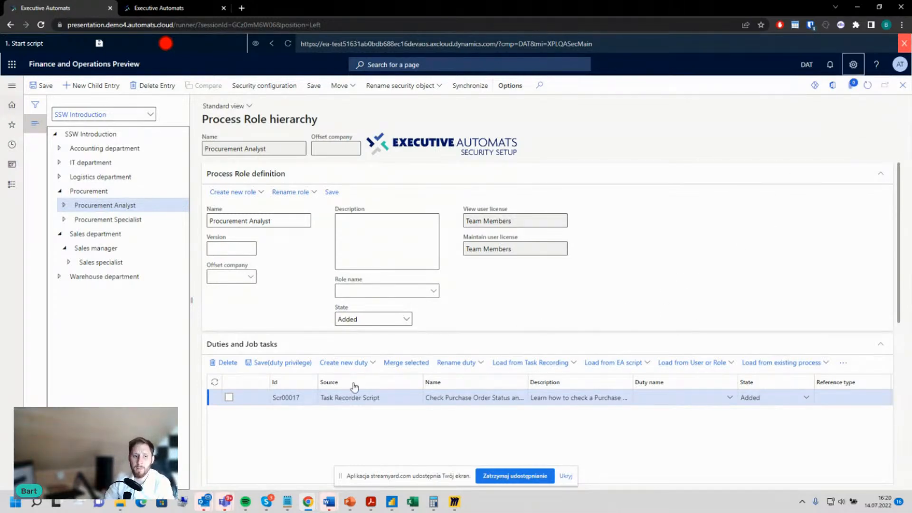
pyautogui.scroll(-2, 384, 427)
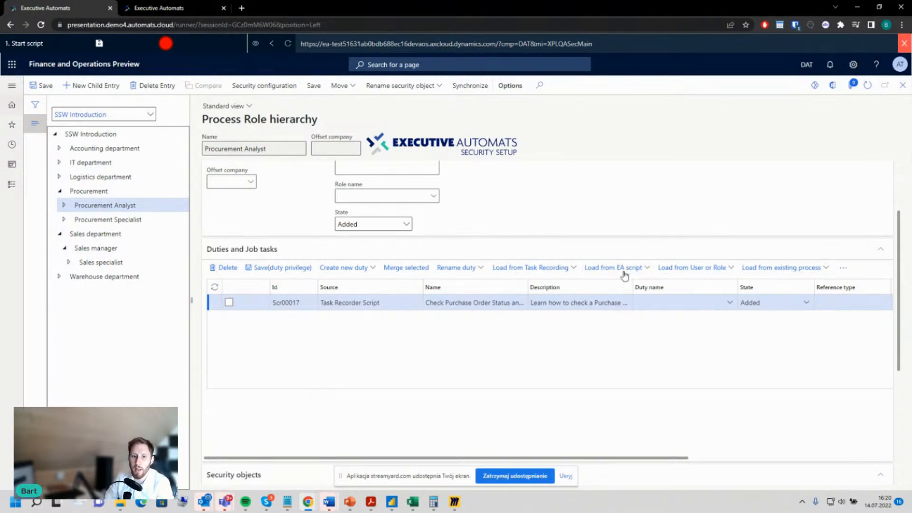
# Step: Load EA script 176, AR-0023-01 Sales order, into the Procurement Analyst role with table permissions and controls permissions included
pyautogui.click(658, 326)
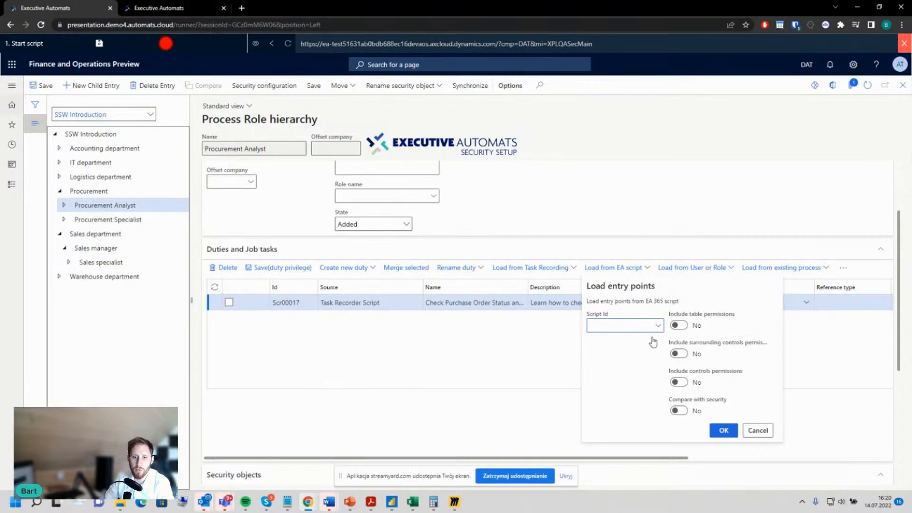
pyautogui.click(617, 342)
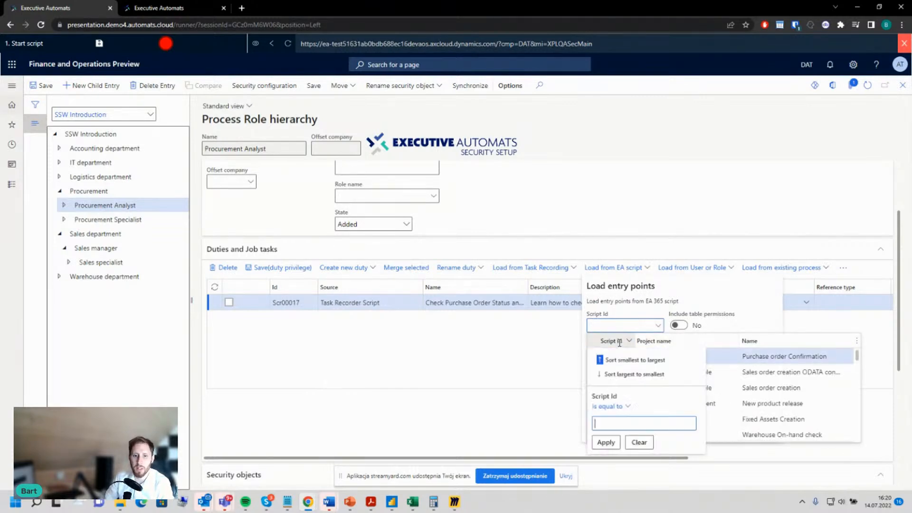
pyautogui.click(628, 374)
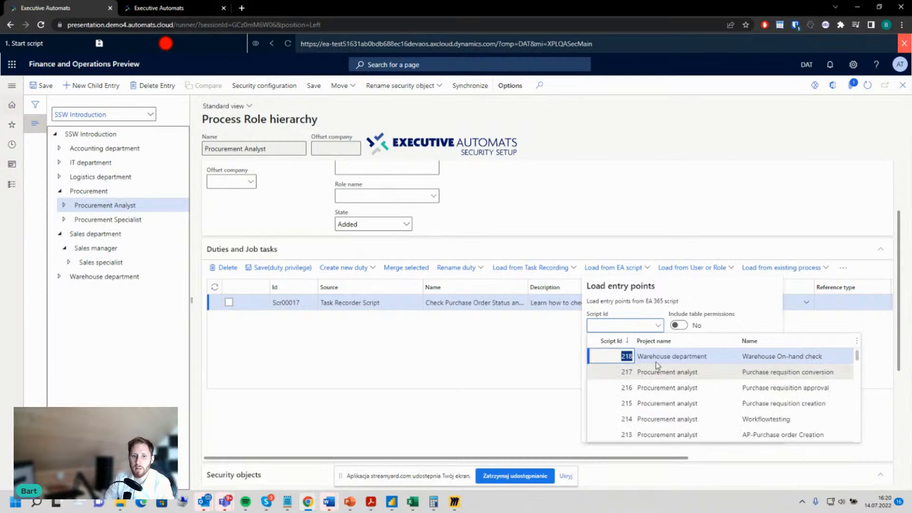
pyautogui.scroll(-2, 635, 394)
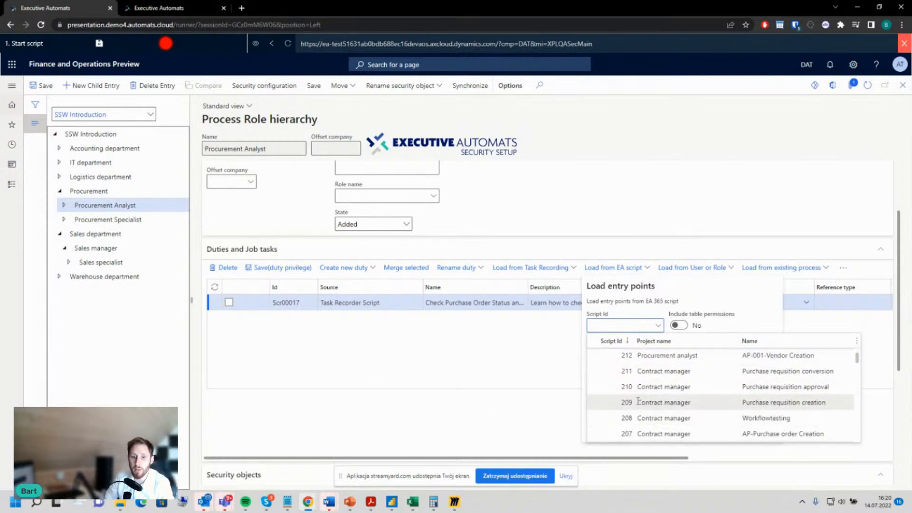
pyautogui.scroll(-3, 677, 398)
pyautogui.scroll(-10, 678, 398)
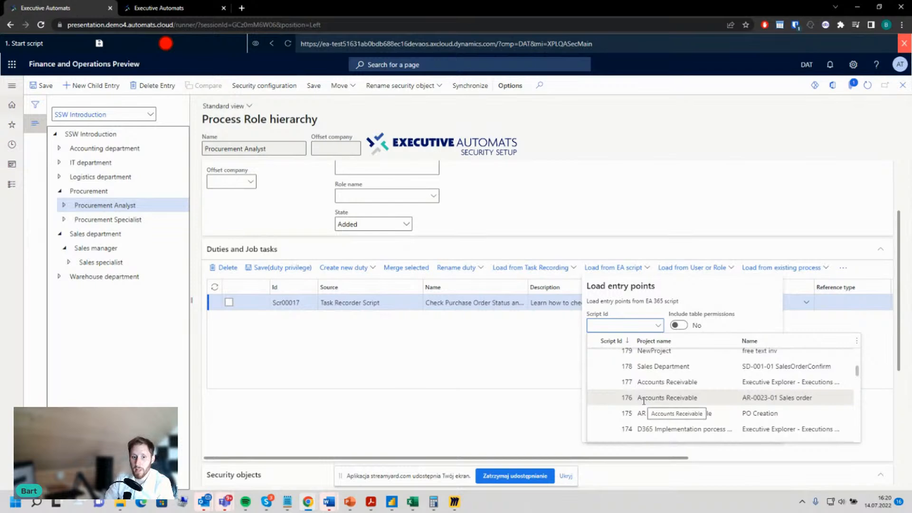
pyautogui.click(644, 400)
pyautogui.click(686, 325)
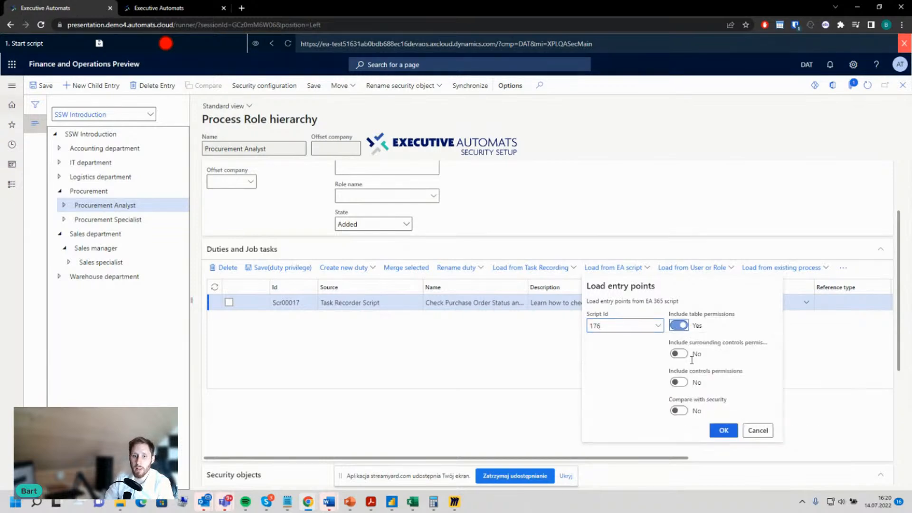
pyautogui.click(687, 382)
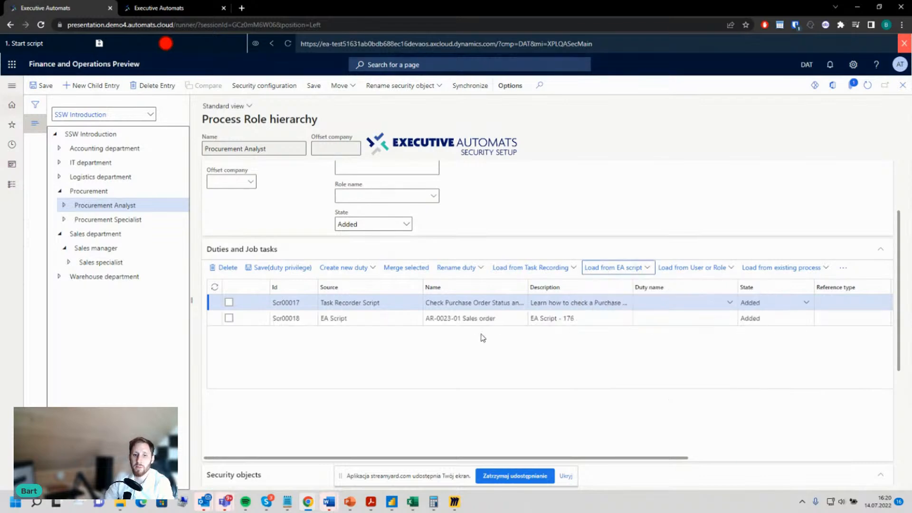
# Step: Check the security objects of the AR-0023-01 Sales order job task and create a new duty named SOCRE_D1 for it
pyautogui.click(508, 322)
pyautogui.scroll(-1, 483, 410)
pyautogui.scroll(-2, 483, 410)
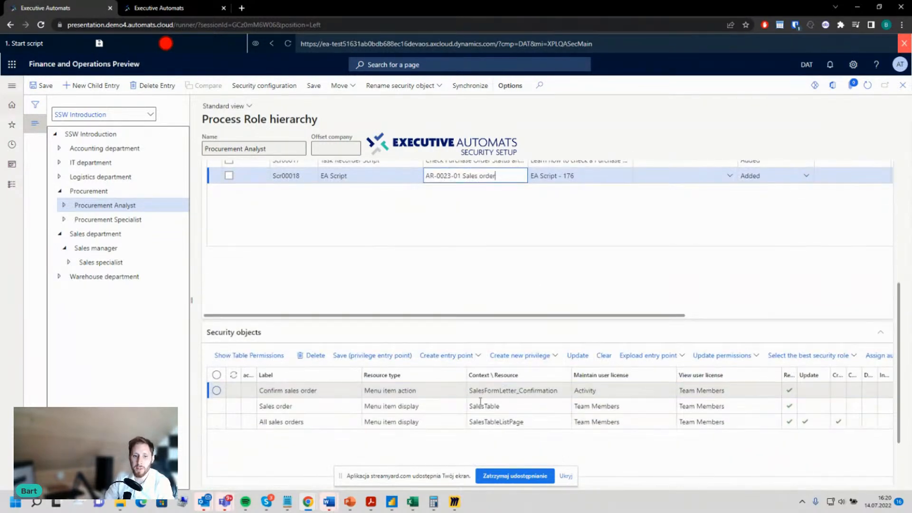
pyautogui.scroll(2, 561, 303)
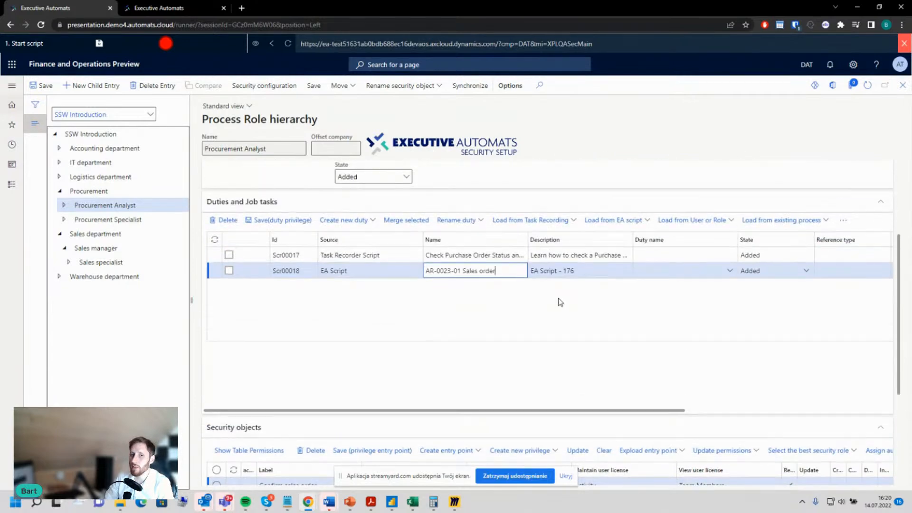
pyautogui.click(657, 273)
pyautogui.click(363, 227)
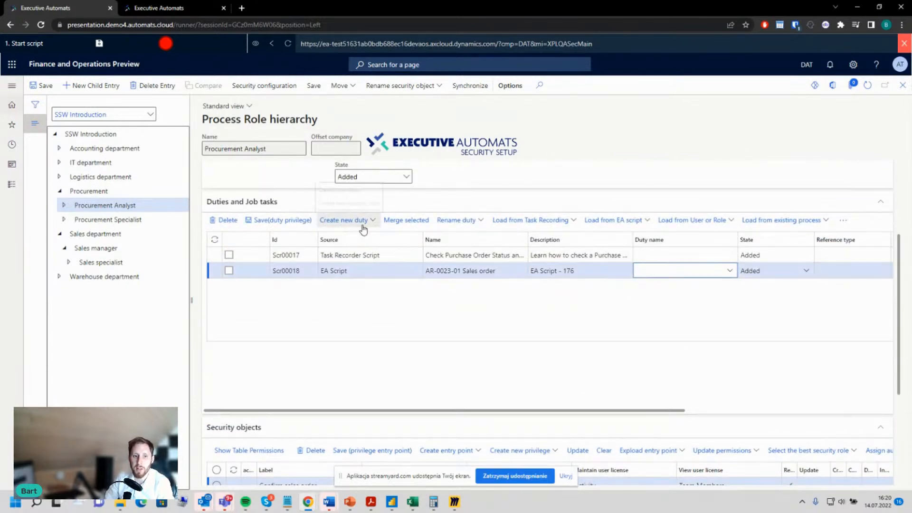
pyautogui.click(362, 228)
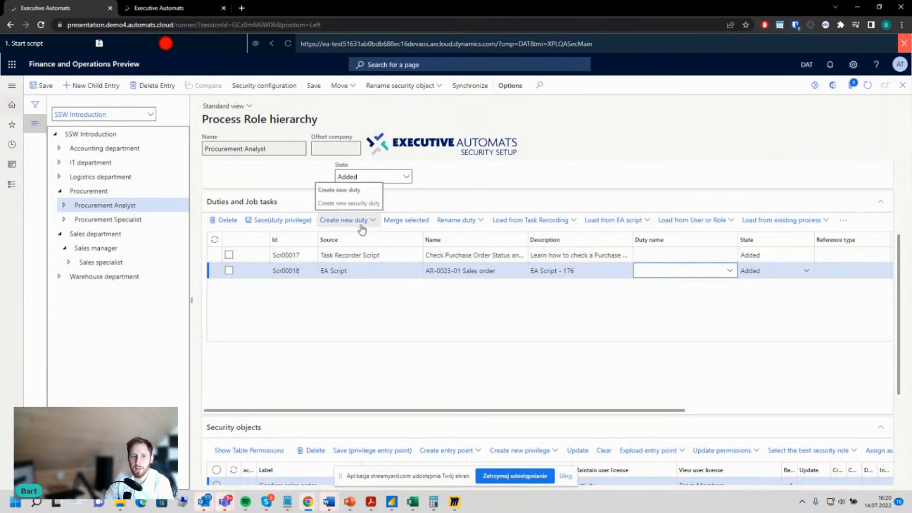
pyautogui.scroll(3, 407, 296)
pyautogui.scroll(-3, 420, 375)
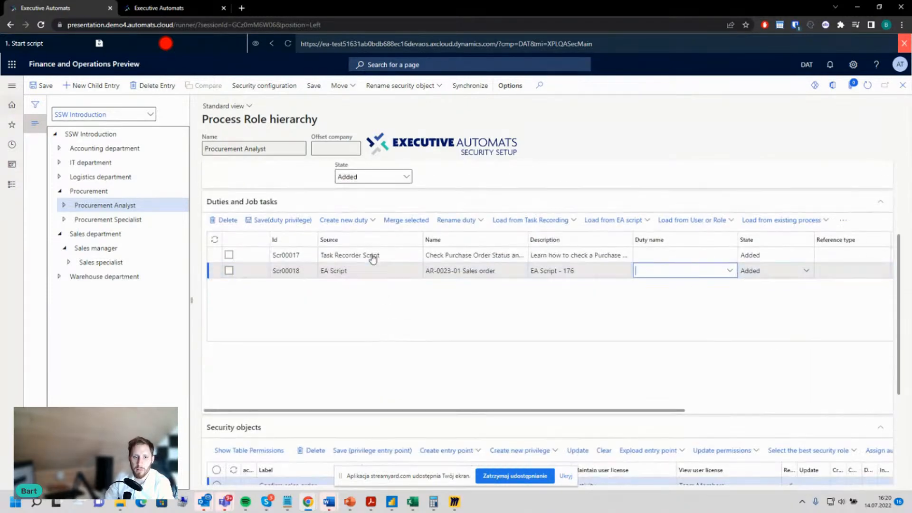
pyautogui.click(351, 220)
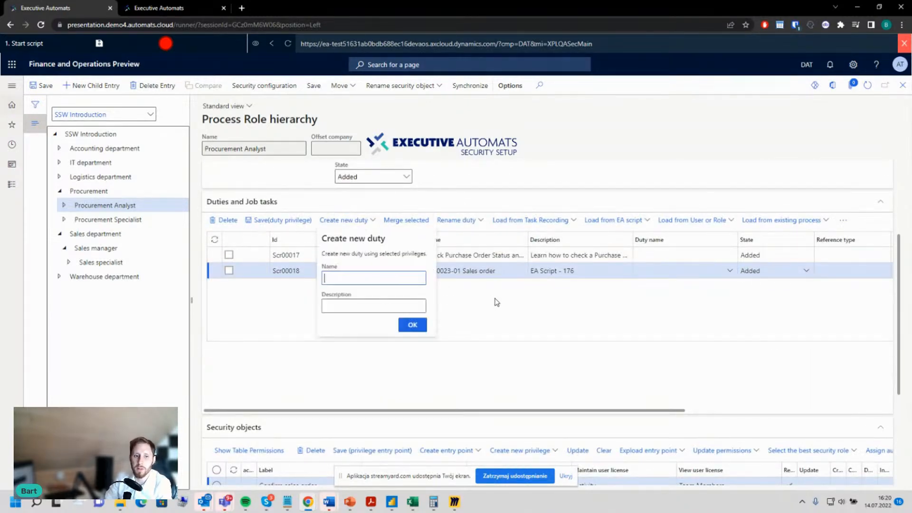
pyautogui.write('SOCR')
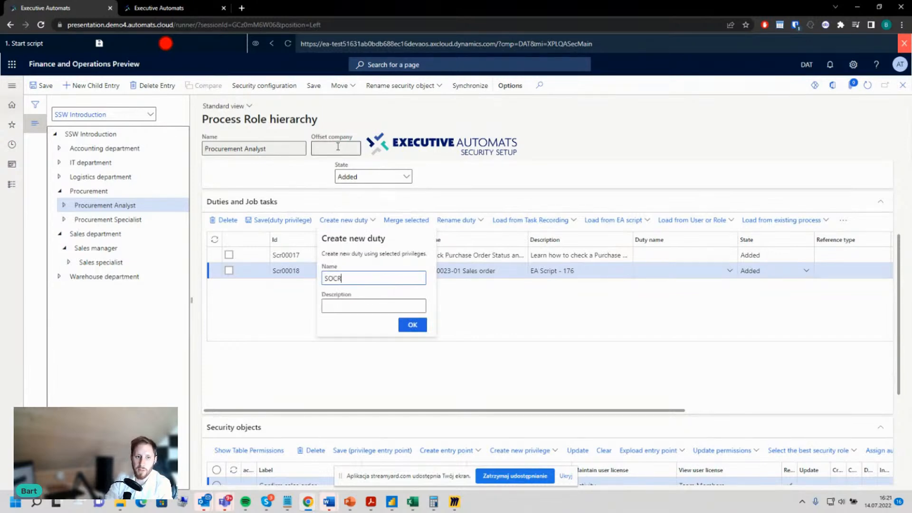
pyautogui.write('E_D1')
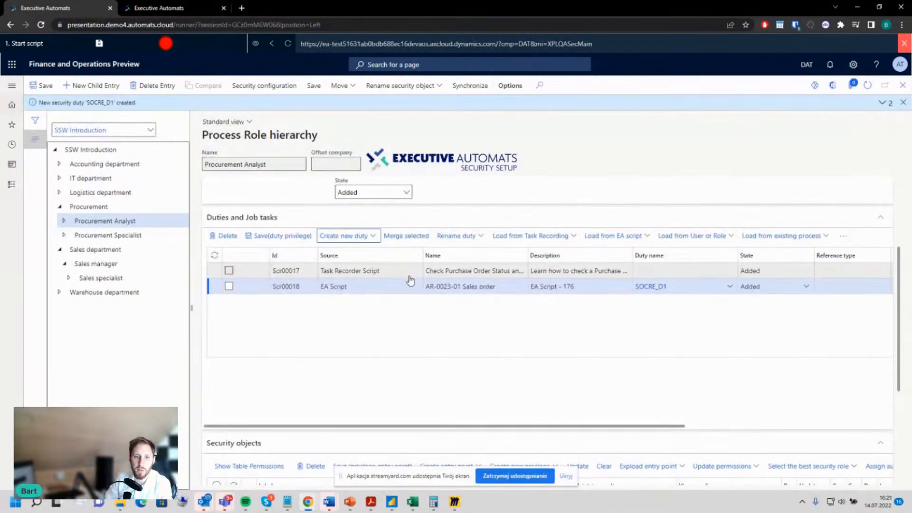
# Step: Check the security objects of the Check Purchase Order Status job task and create a new duty named POWORKFLOW for it
pyautogui.click(446, 271)
pyautogui.scroll(-3, 461, 378)
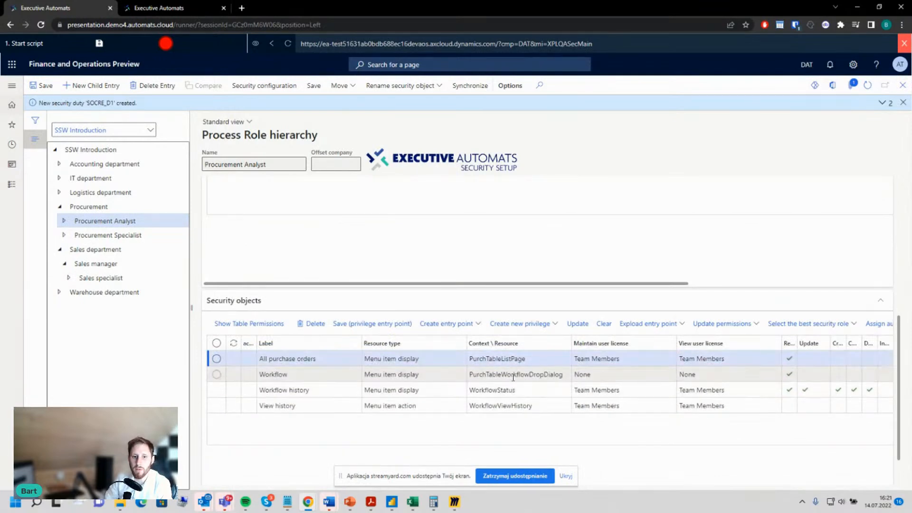
pyautogui.scroll(3, 539, 378)
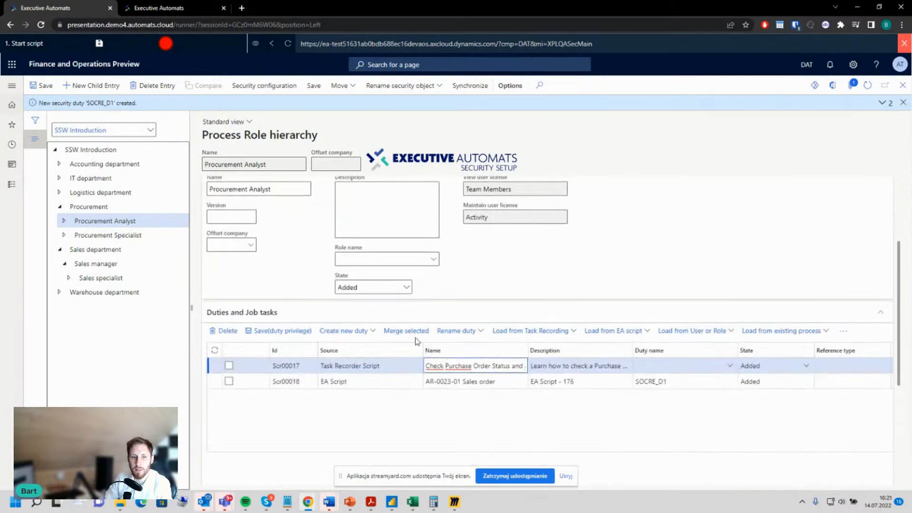
pyautogui.click(368, 336)
pyautogui.click(367, 336)
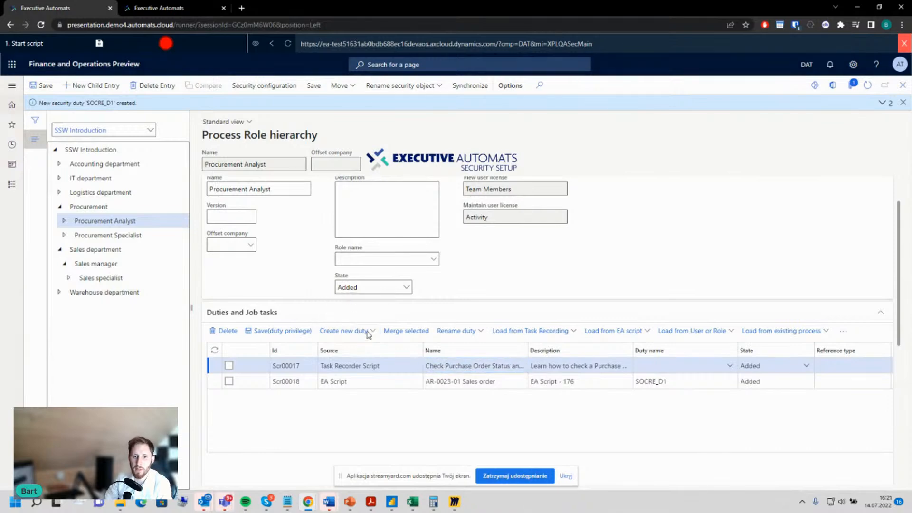
pyautogui.write('POWC')
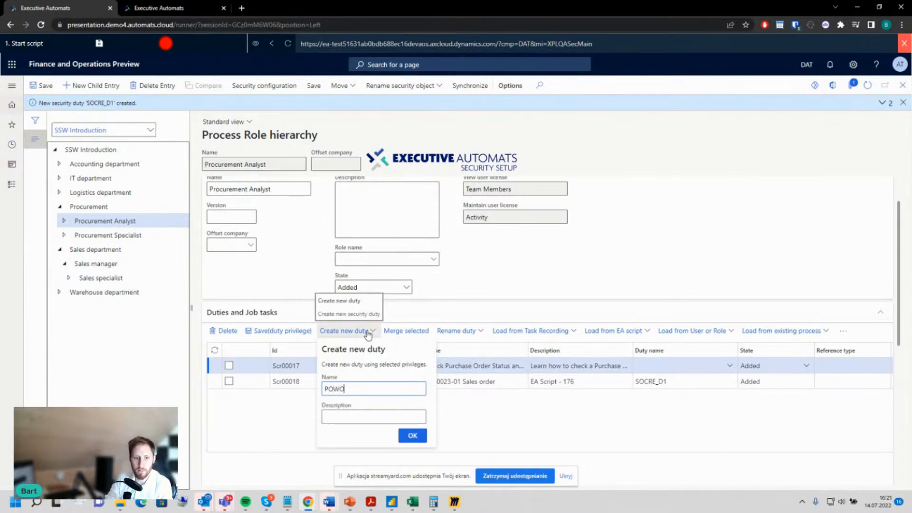
pyautogui.write('RKFLOW')
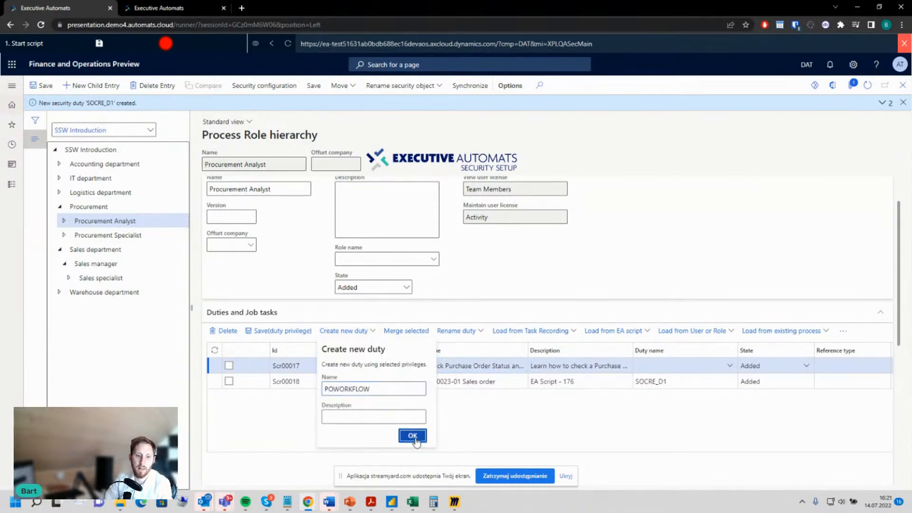
pyautogui.press('Return')
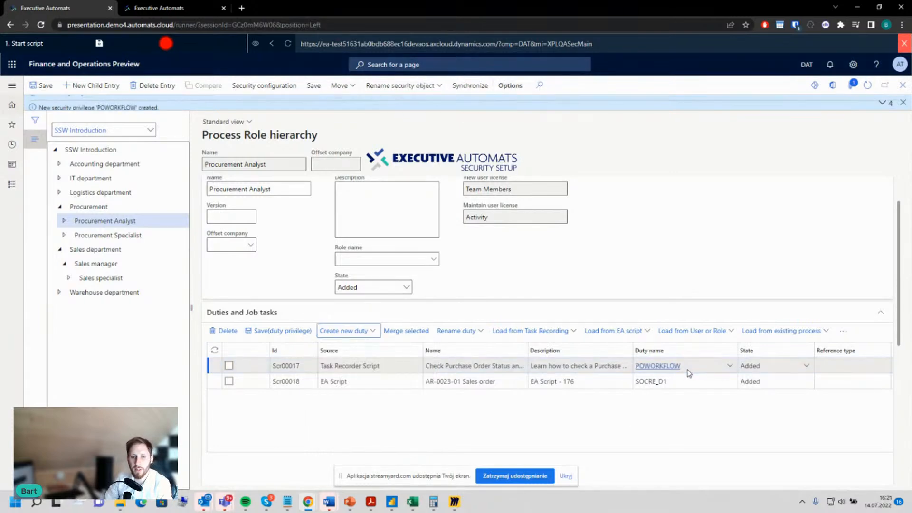
# Step: Create a new security role named PROCANALYST from the Procurement Analyst process role
pyautogui.scroll(1, 261, 215)
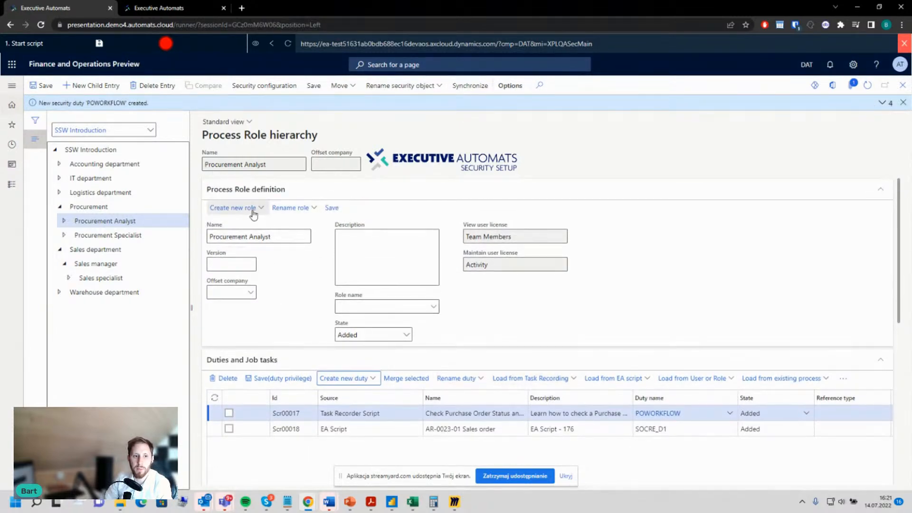
pyautogui.click(260, 209)
pyautogui.click(230, 177)
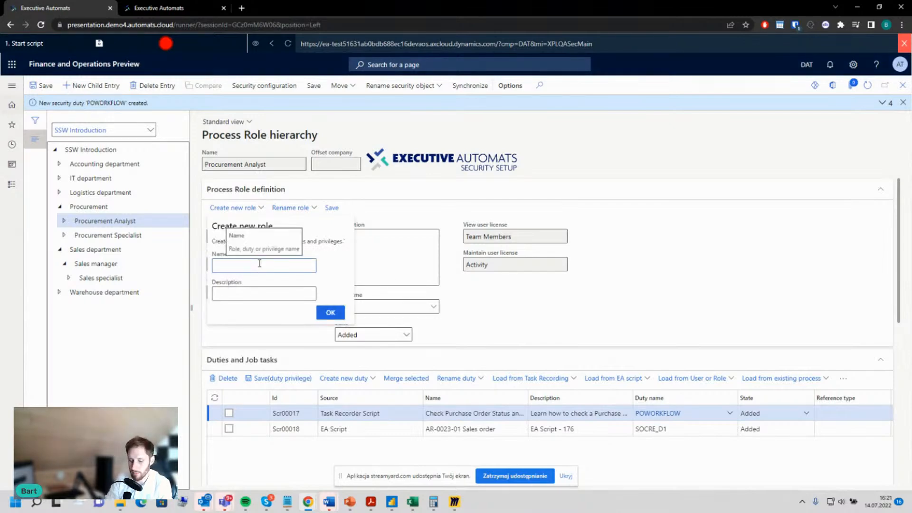
pyautogui.write('PROCANALYST')
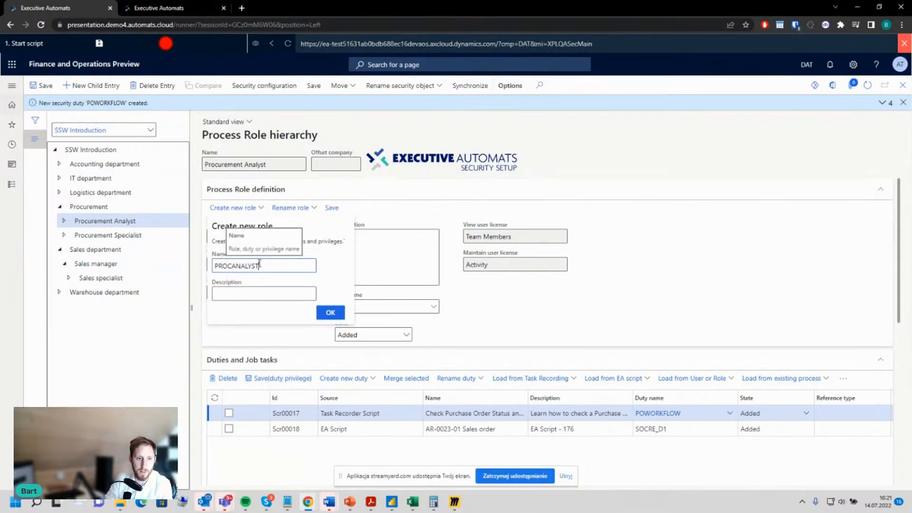
pyautogui.click(337, 301)
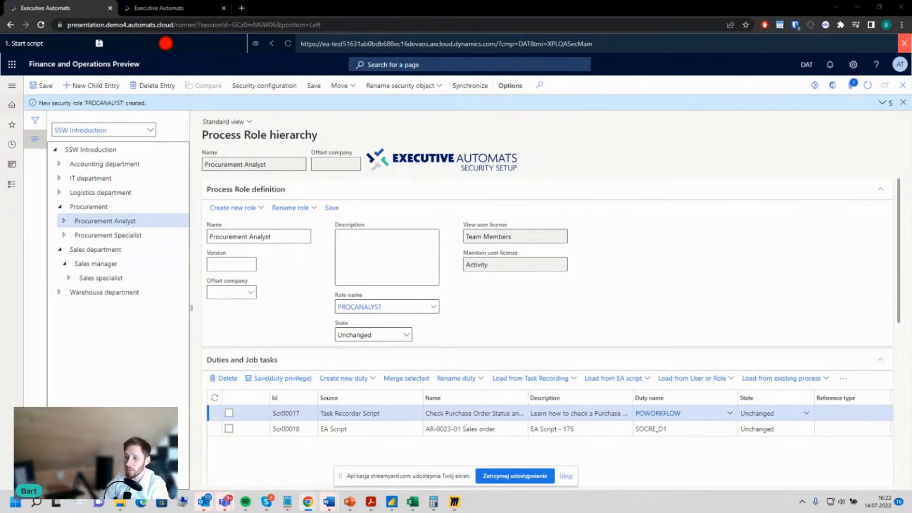
# Step: Switch to Miro, open the Webinar Sec Slide2 board, and examine the security setup cycle and the organization chart with its process lists
pyautogui.click(455, 503)
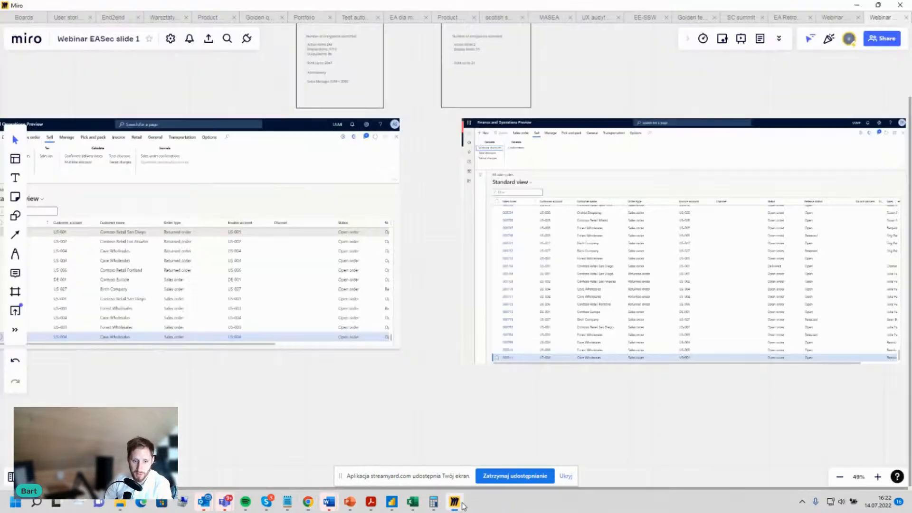
pyautogui.click(834, 17)
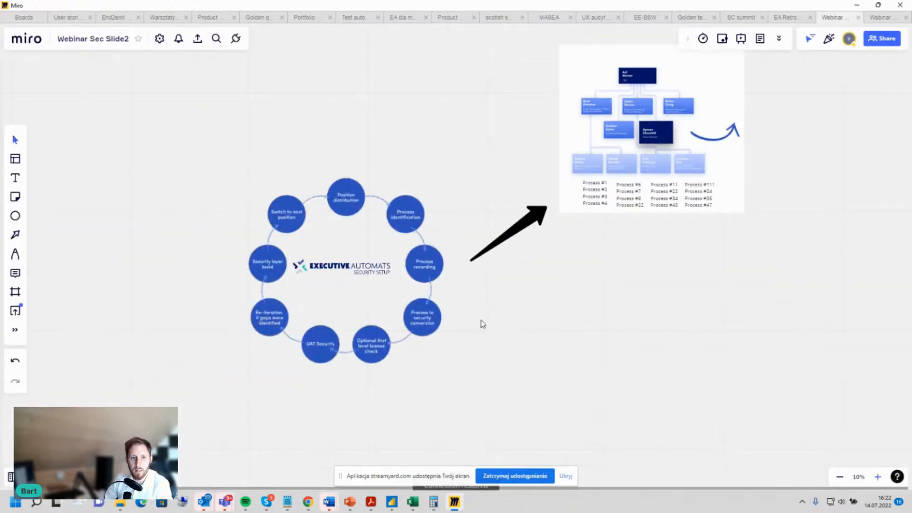
pyautogui.scroll(1, 502, 334)
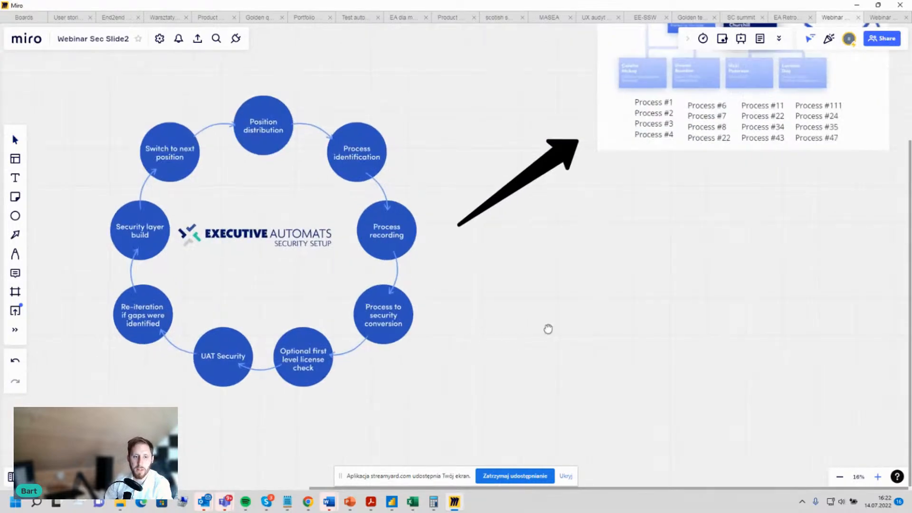
pyautogui.moveTo(548, 328); pyautogui.dragTo(655, 336)
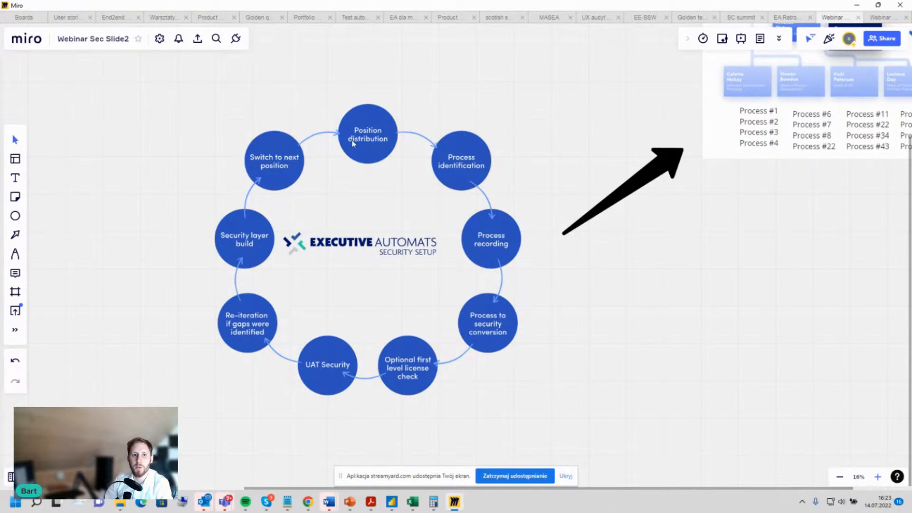
pyautogui.moveTo(610, 88); pyautogui.dragTo(296, 218)
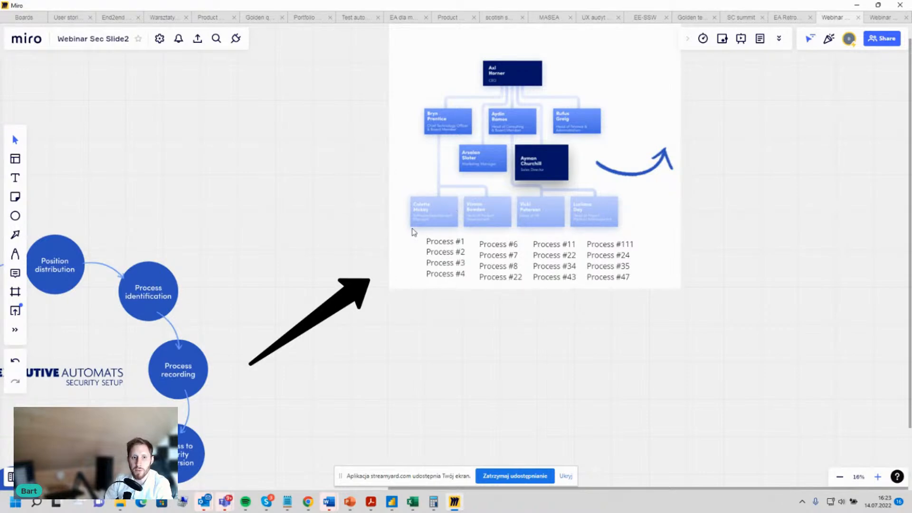
pyautogui.scroll(2, 432, 229)
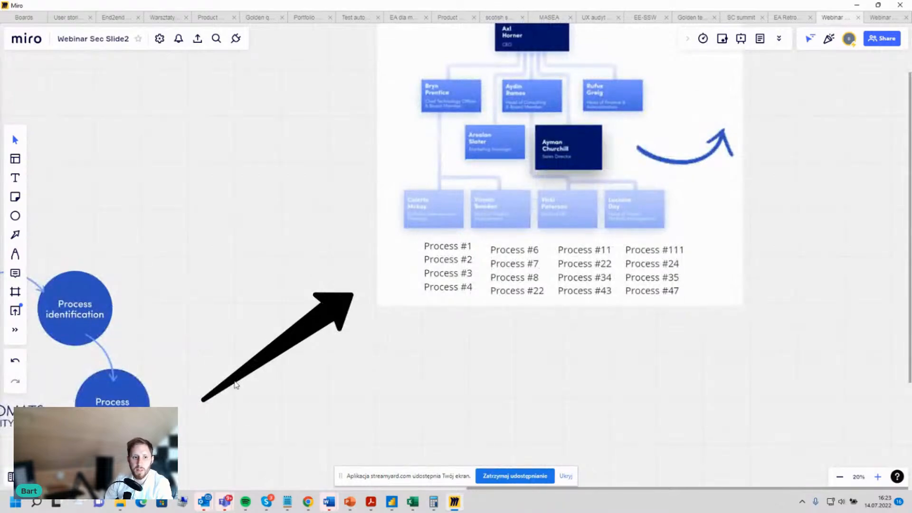
pyautogui.moveTo(230, 317); pyautogui.dragTo(280, 278)
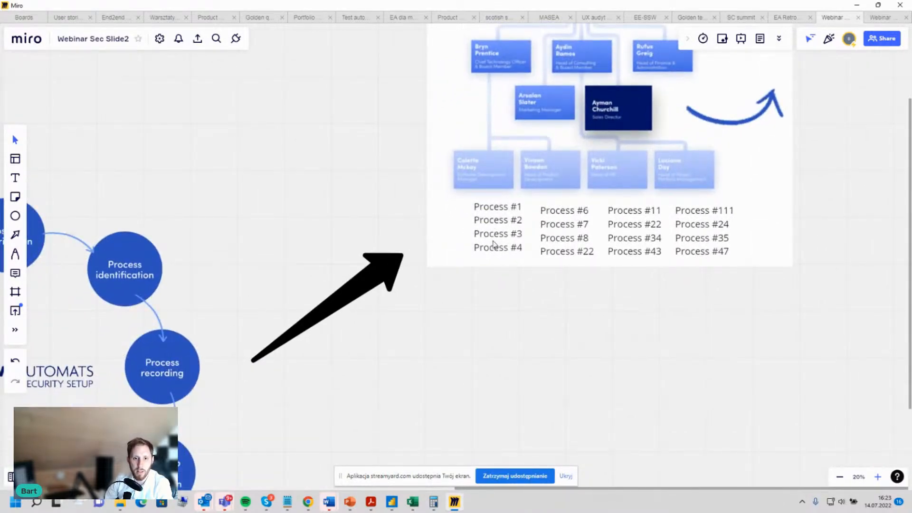
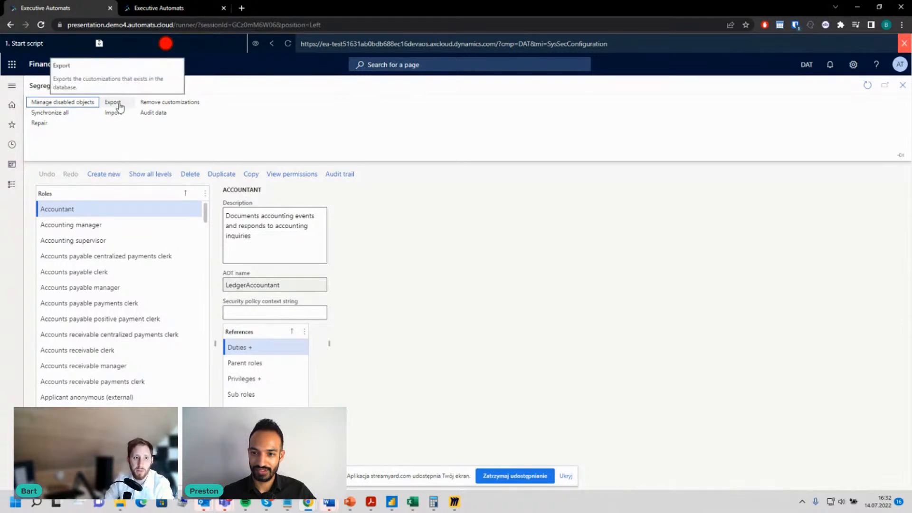
# Step: Open the Security Category page and the Security analysis page of the System administration module
pyautogui.click(11, 184)
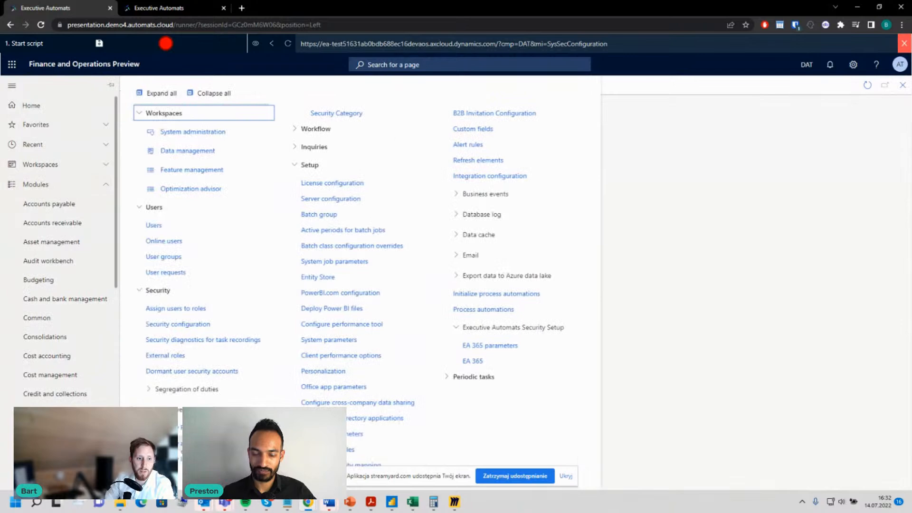
pyautogui.click(337, 114)
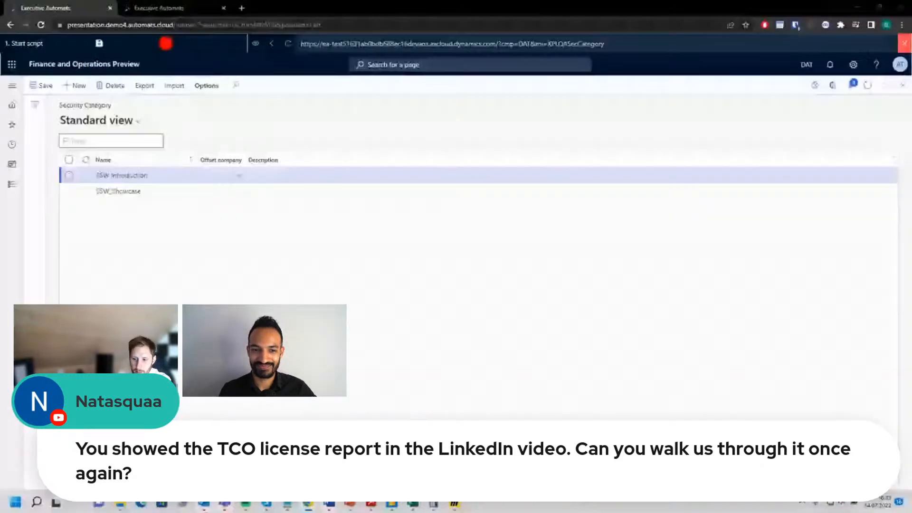
pyautogui.click(12, 184)
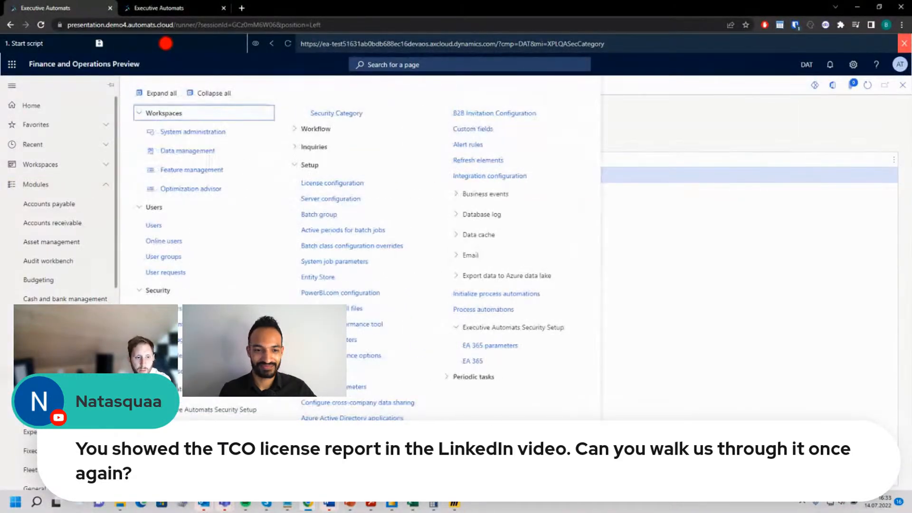
pyautogui.scroll(-10, 59, 237)
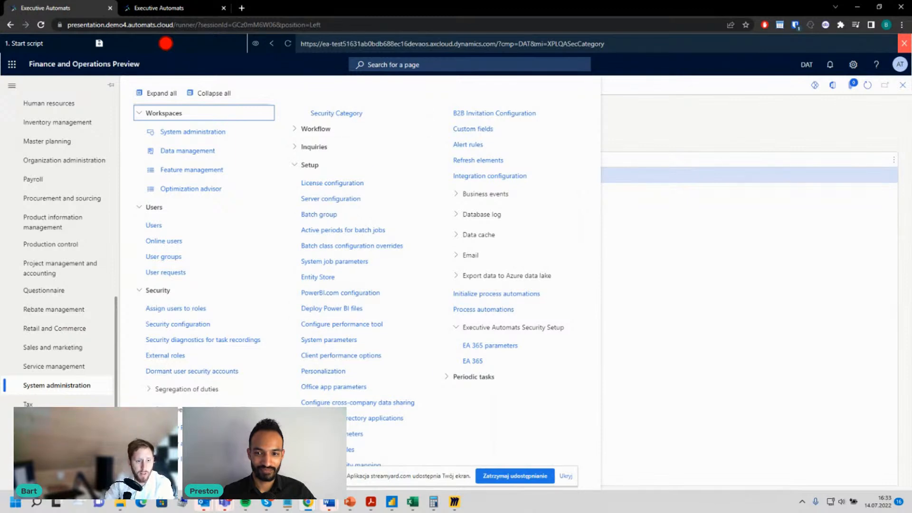
pyautogui.click(166, 444)
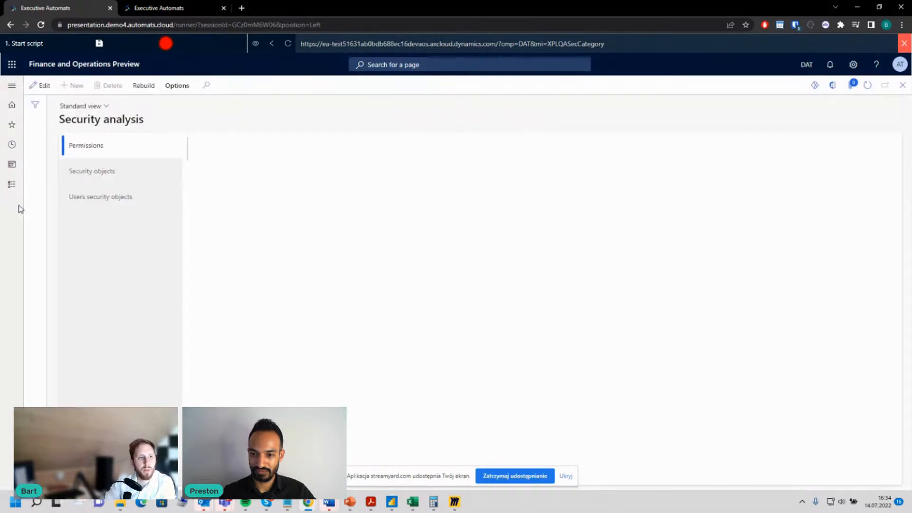
# Step: Open the Security licenses page and examine each user's required license and the license cost totals in the user licenses summary
pyautogui.click(15, 188)
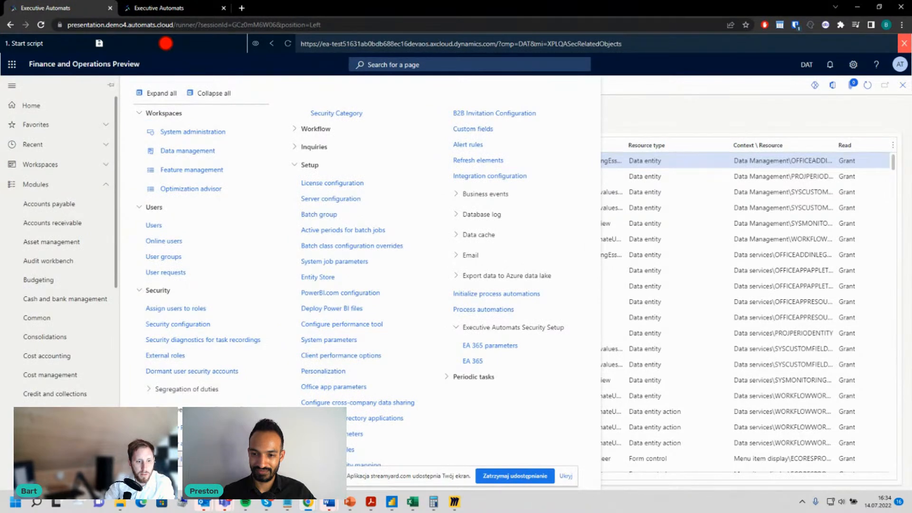
pyautogui.click(202, 443)
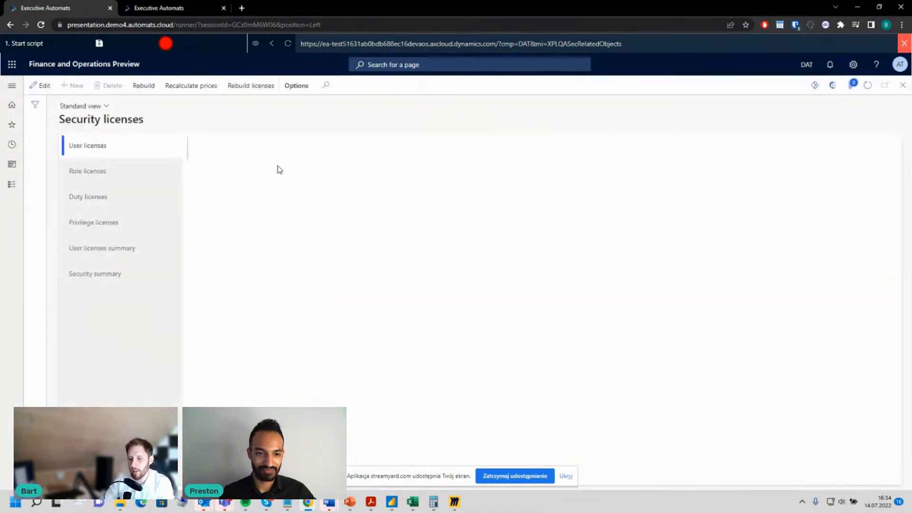
pyautogui.click(102, 249)
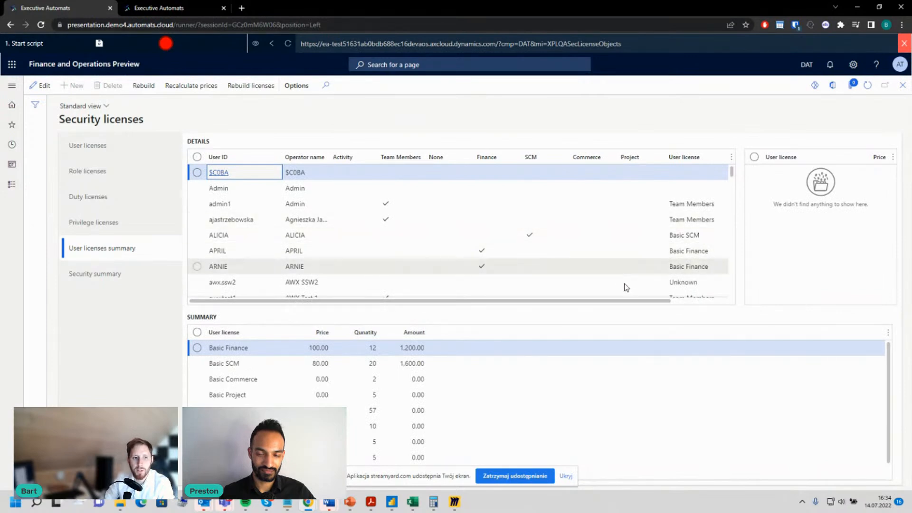
pyautogui.click(218, 348)
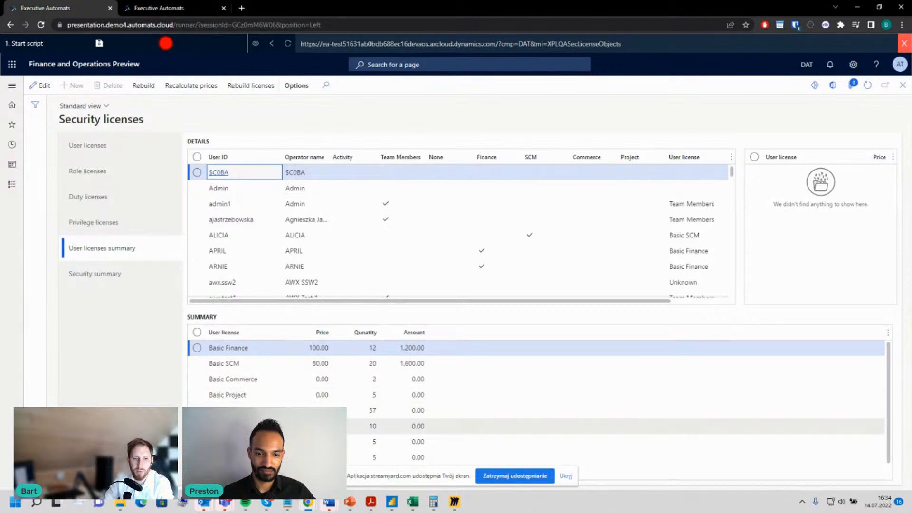
pyautogui.scroll(-1, 537, 401)
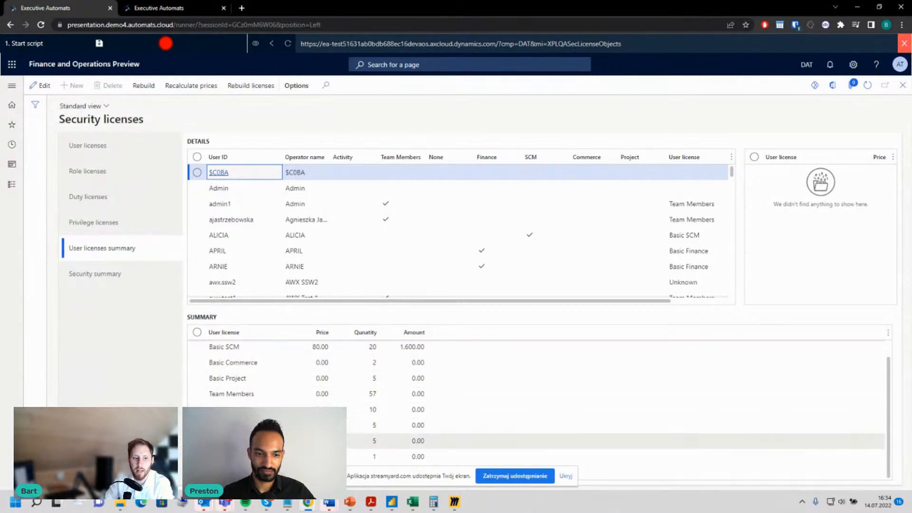
pyautogui.scroll(-2, 501, 222)
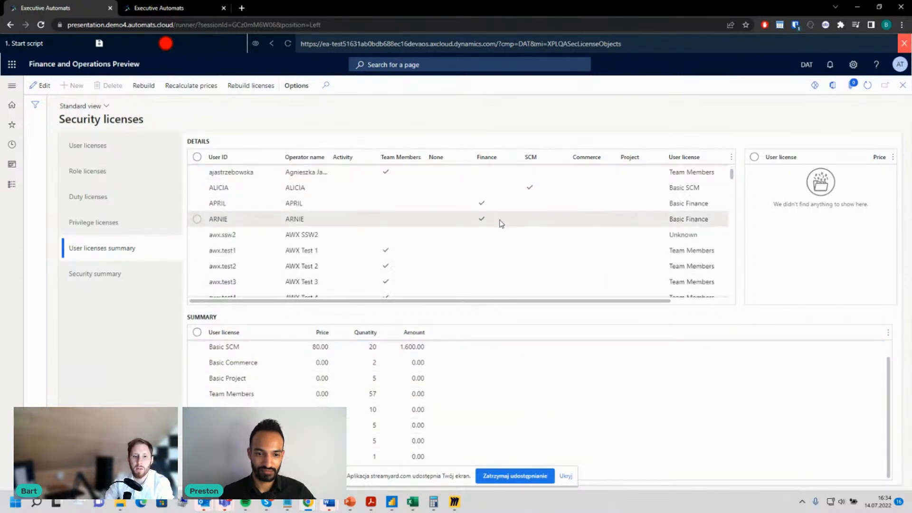
pyautogui.scroll(-5, 384, 254)
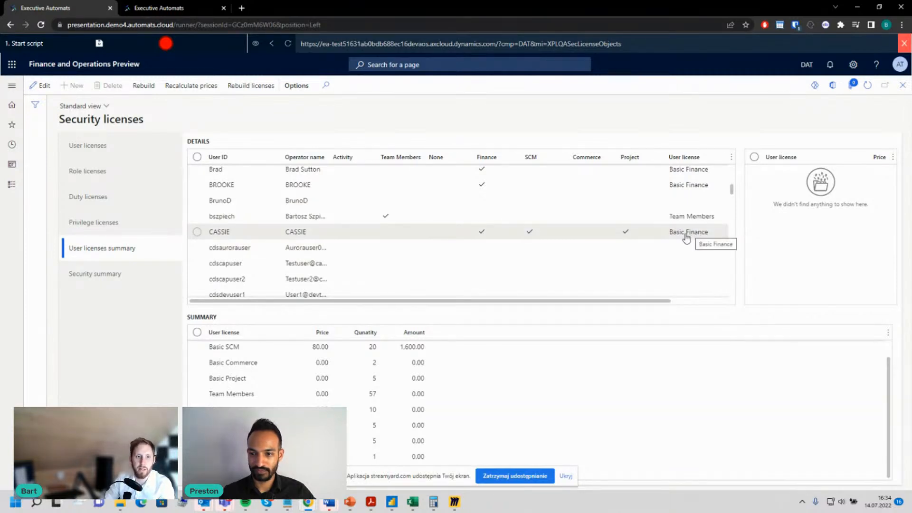
pyautogui.scroll(-6, 370, 251)
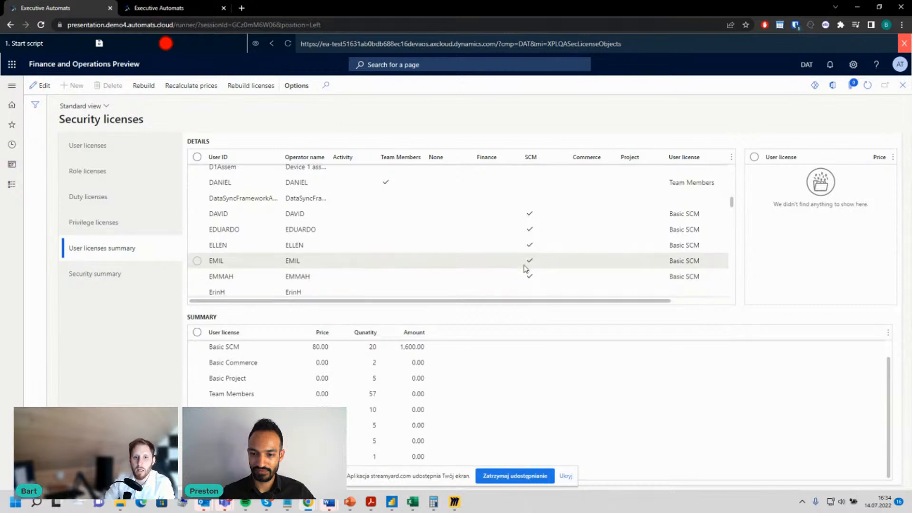
pyautogui.scroll(3, 504, 266)
pyautogui.scroll(3, 504, 269)
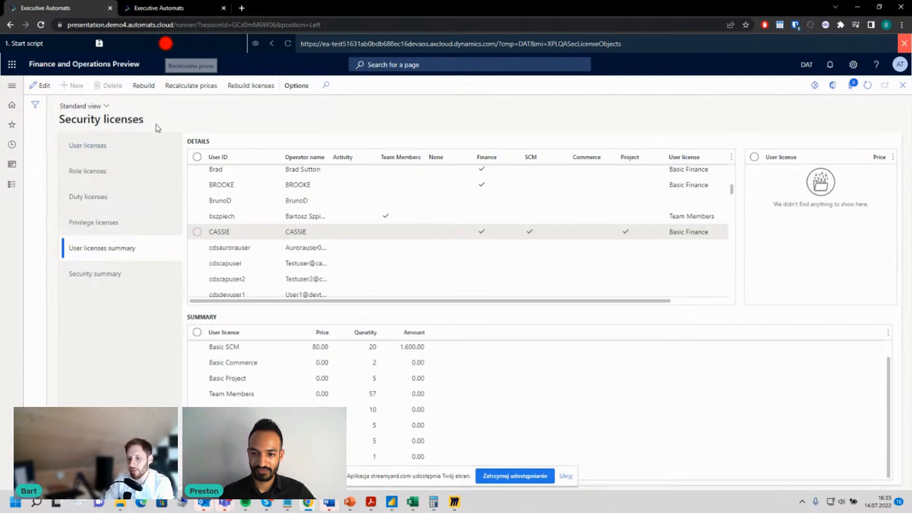
# Step: Examine the license requirements of the Marketing coordinator role's menu items in the security summary
pyautogui.click(117, 287)
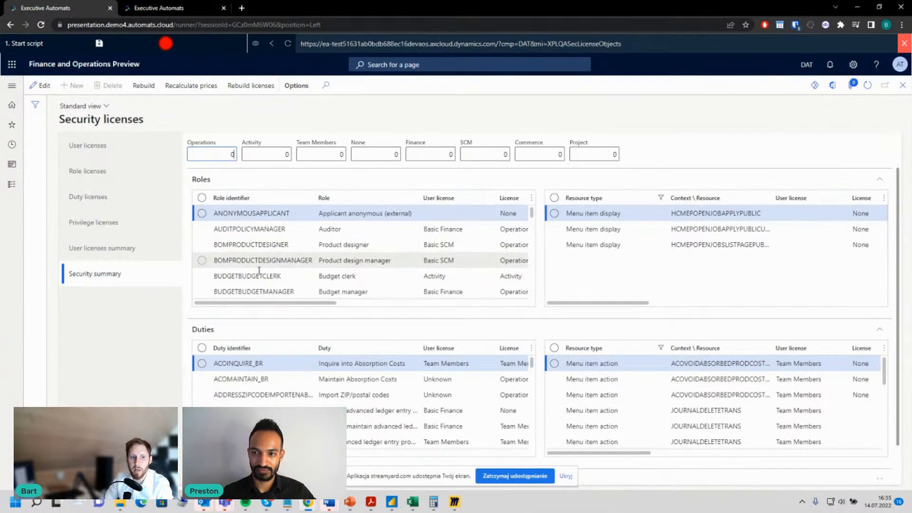
pyautogui.scroll(-2, 232, 269)
pyautogui.click(233, 269)
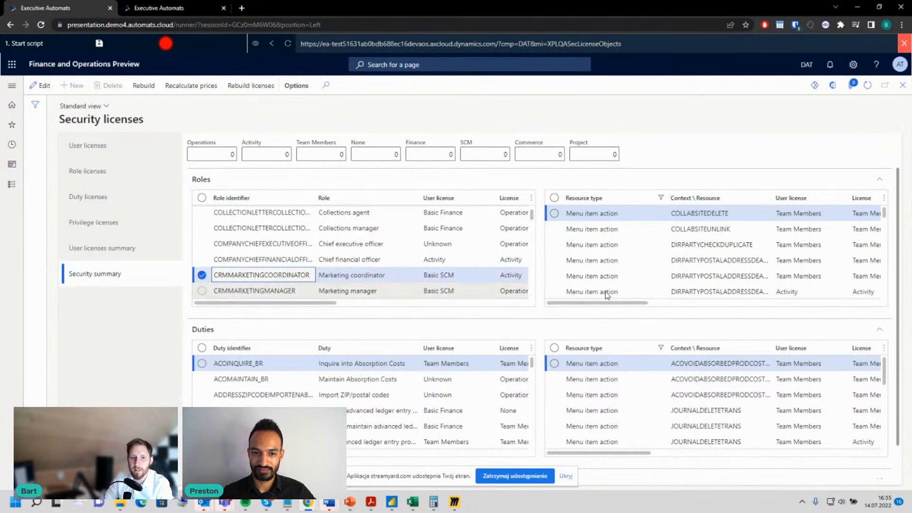
pyautogui.moveTo(617, 303); pyautogui.dragTo(568, 309)
pyautogui.scroll(-10, 614, 232)
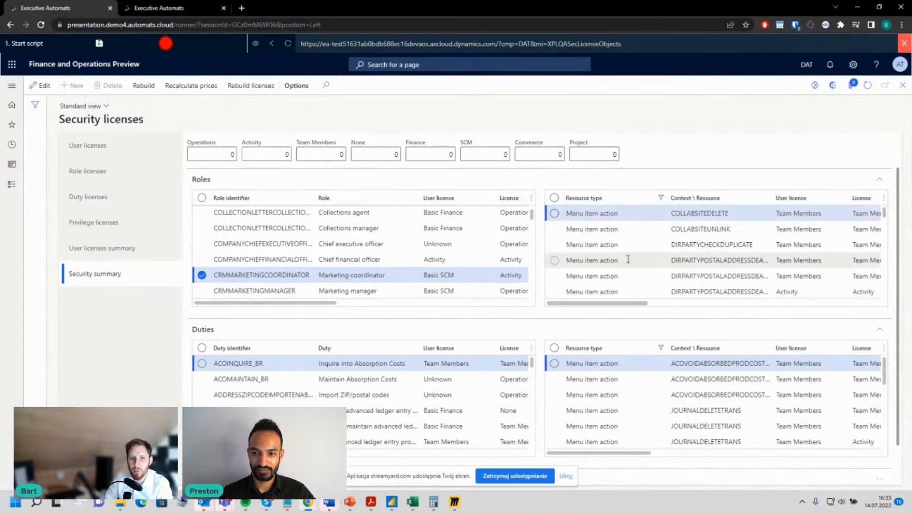
pyautogui.scroll(-15, 706, 263)
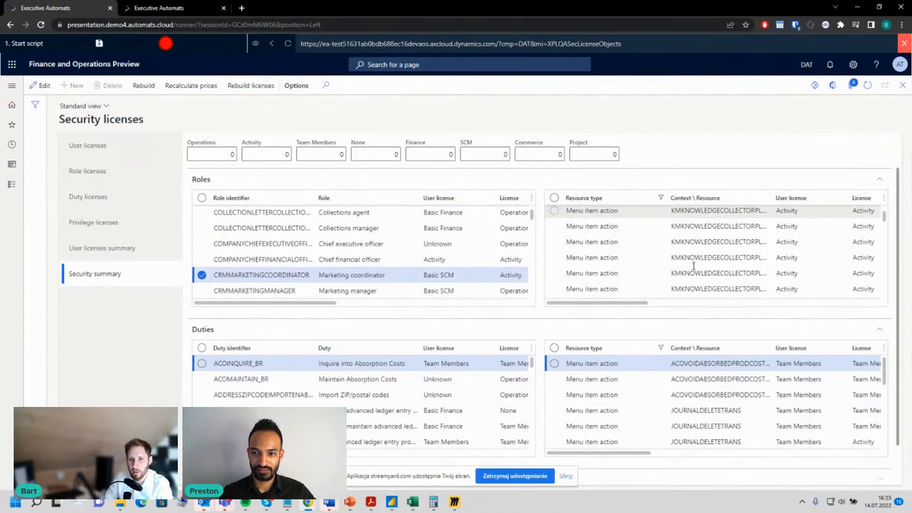
pyautogui.scroll(20, 741, 257)
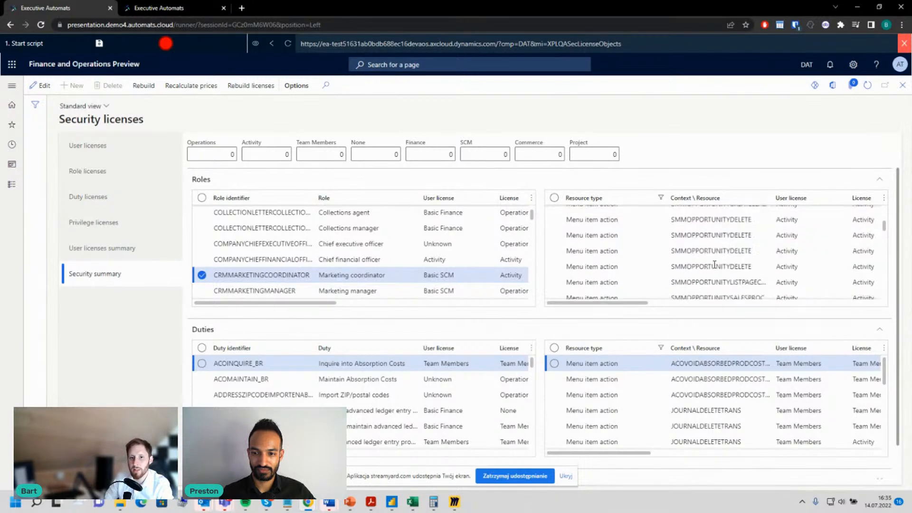
pyautogui.scroll(-1, 693, 276)
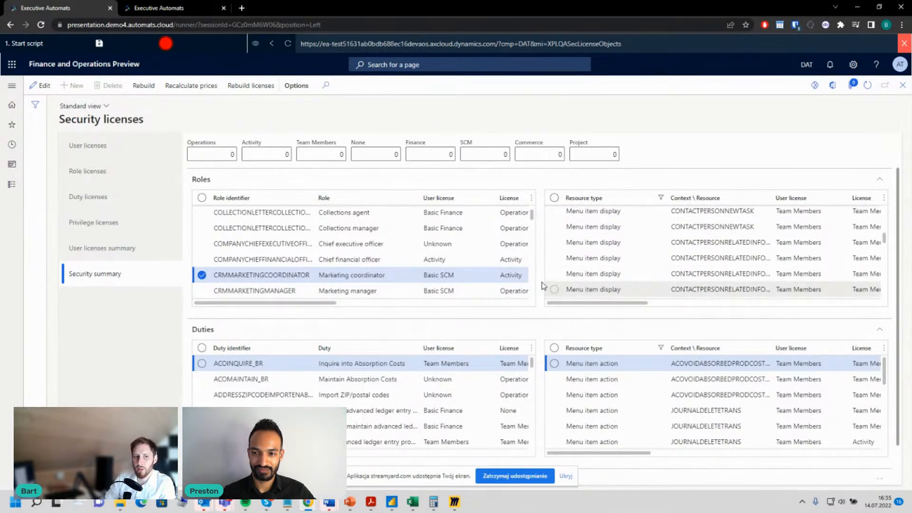
pyautogui.click(595, 274)
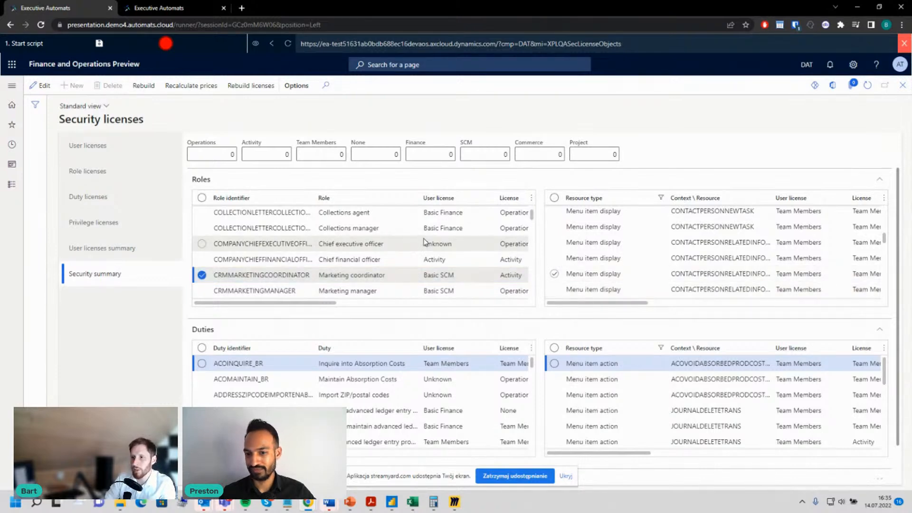
pyautogui.click(277, 274)
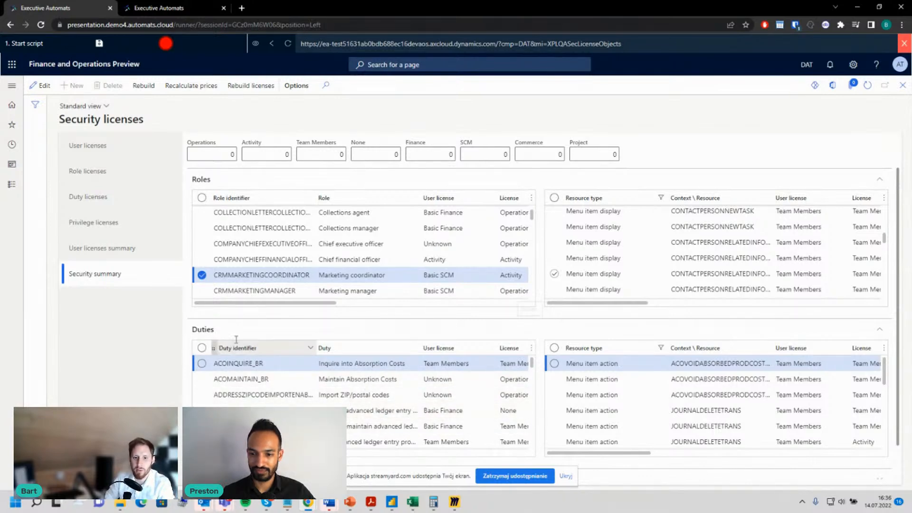
# Step: Examine which licenses the menu items of the duty for maintaining advanced ledger entries require
pyautogui.click(368, 427)
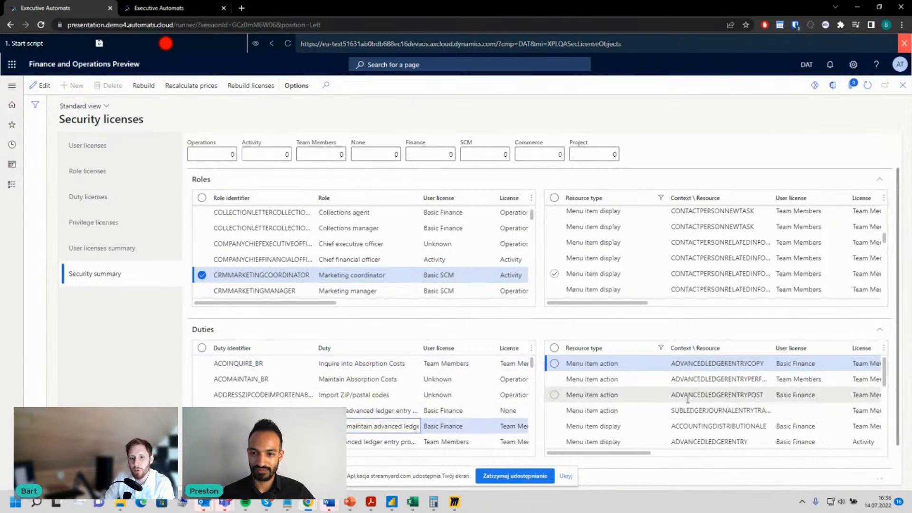
pyautogui.scroll(-5, 656, 380)
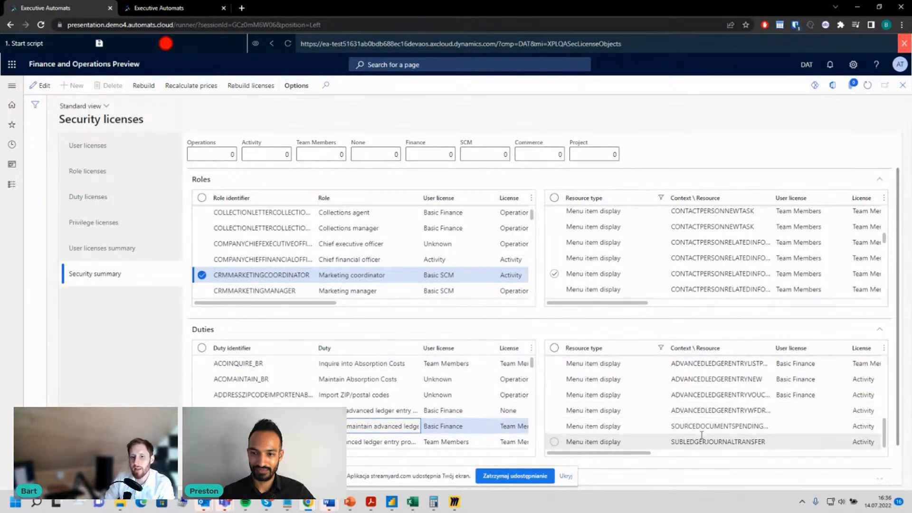